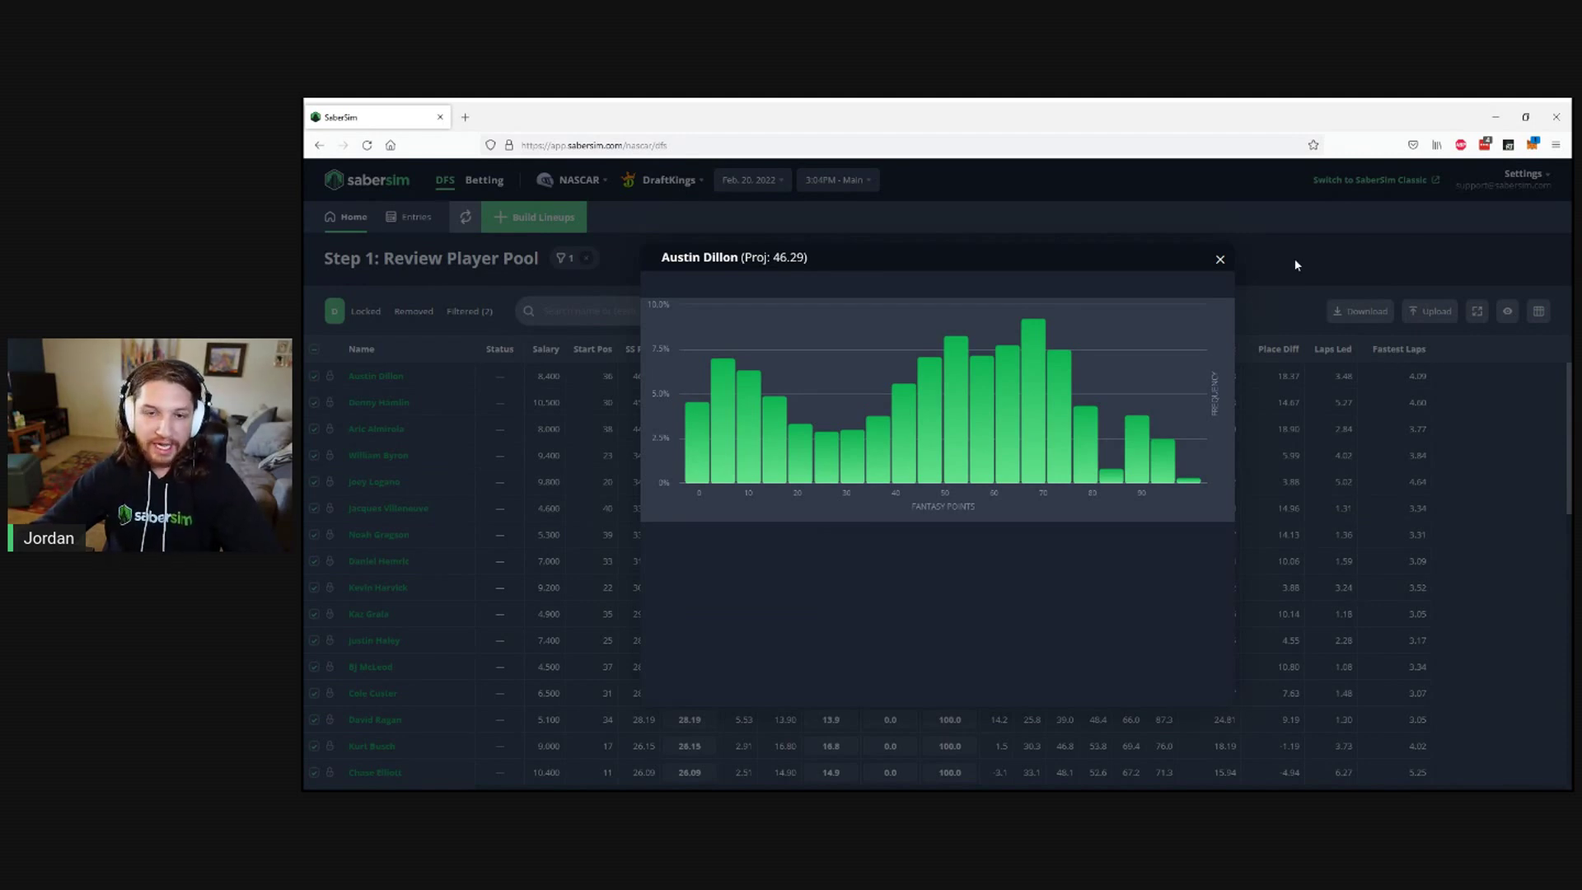
# - Close the Austin Dillon distribution chart and start a GPP lineup build with a 20-max entry limit
pyautogui.click(1294, 262)
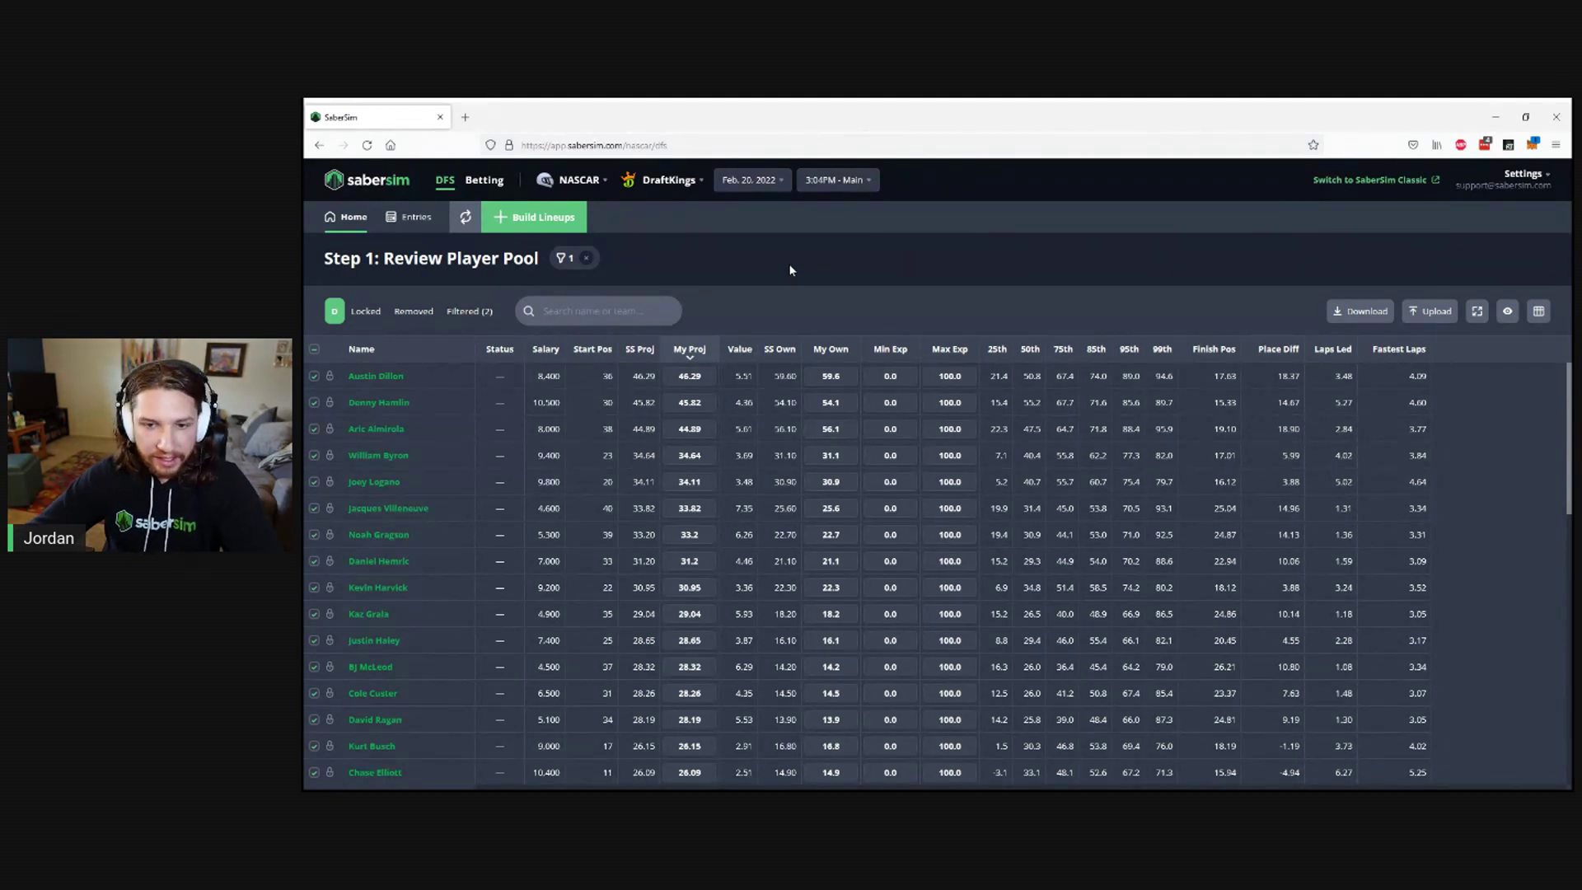
pyautogui.click(566, 224)
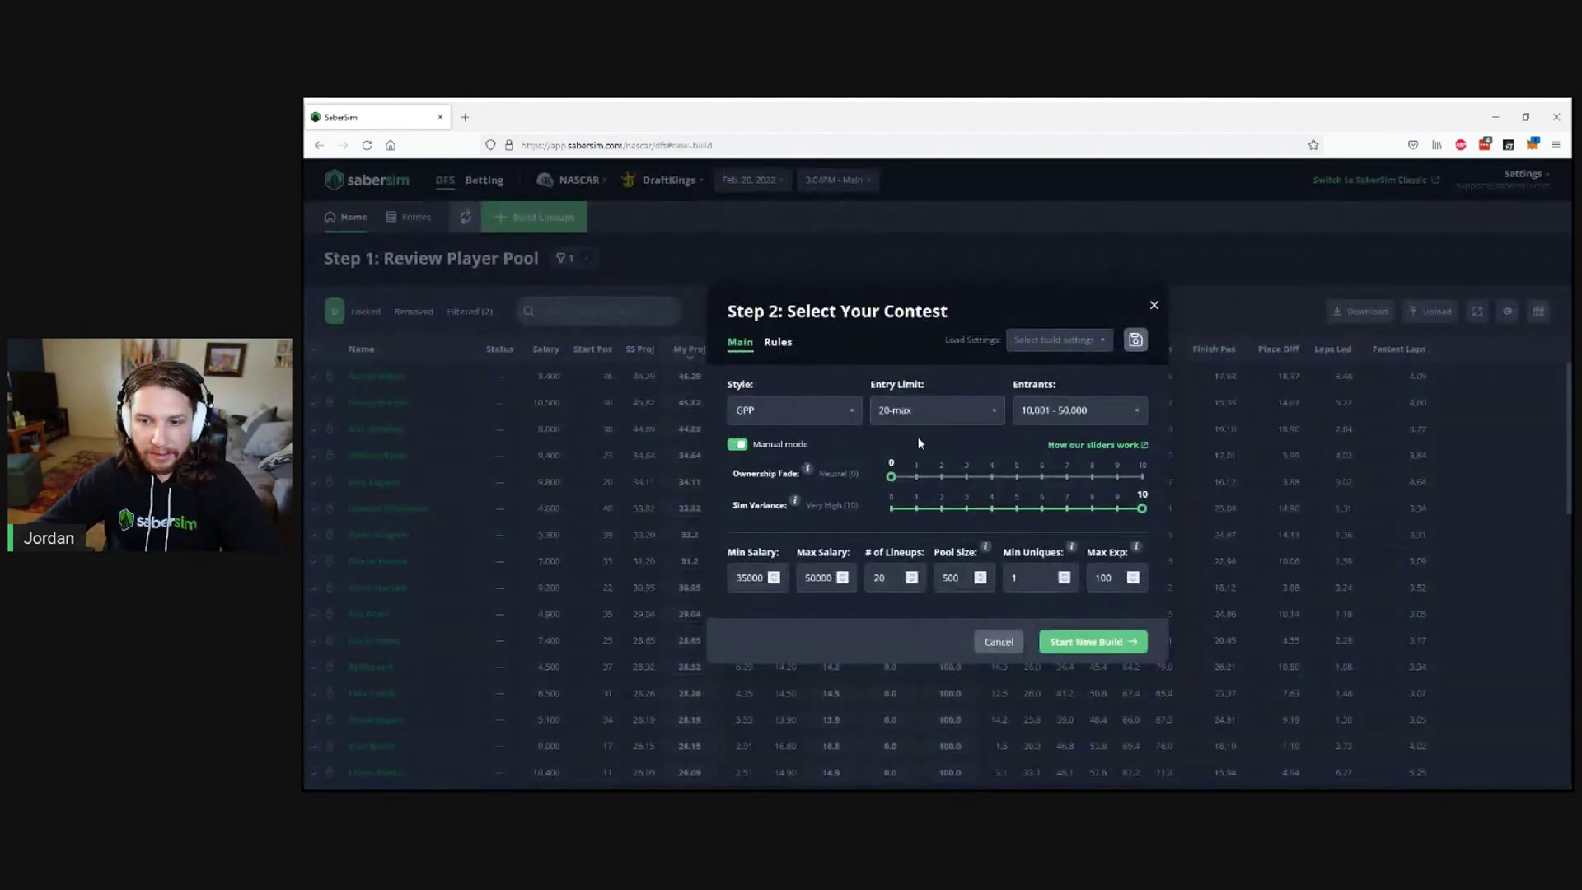
pyautogui.click(932, 417)
pyautogui.click(903, 517)
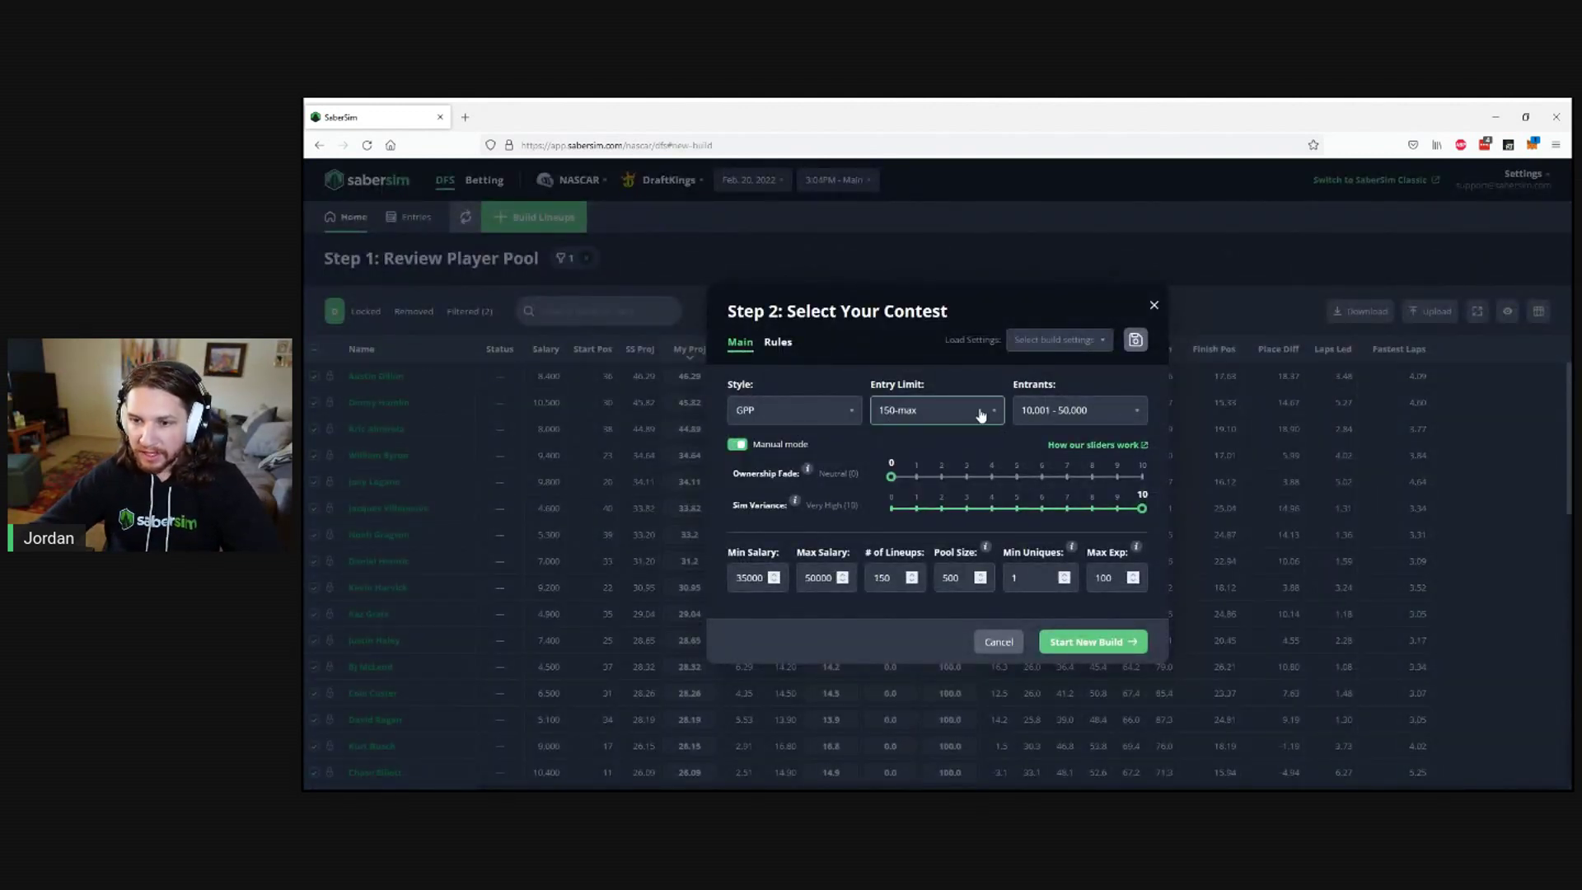
pyautogui.click(971, 418)
pyautogui.click(915, 494)
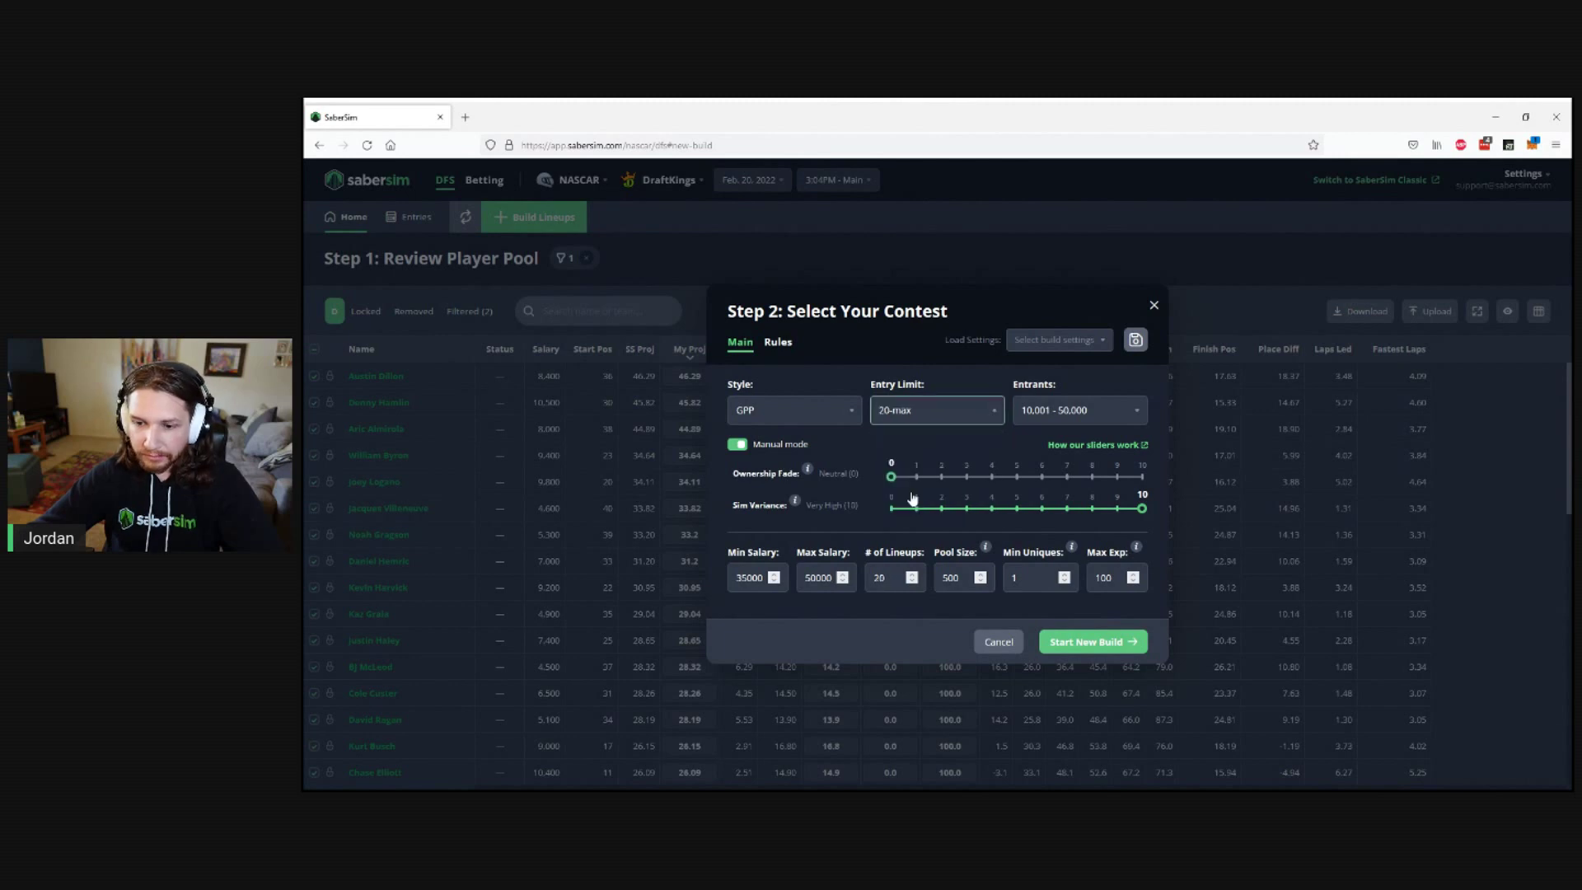
pyautogui.click(1080, 645)
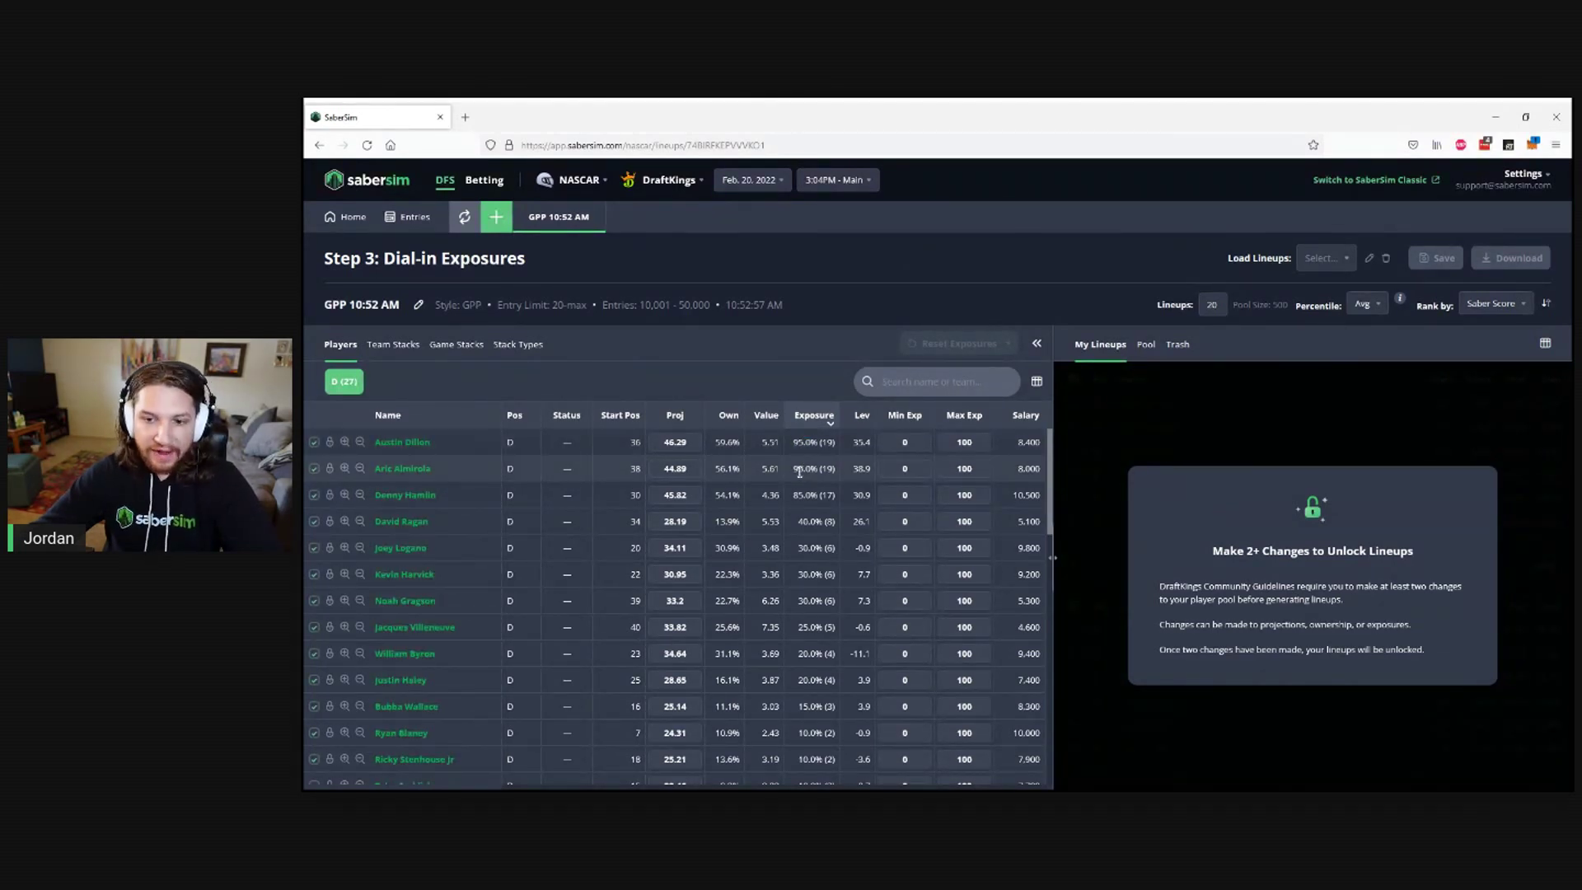
# - Compare player exposures by sorting the table by ownership, leverage in both directions, and exposure
pyautogui.click(729, 416)
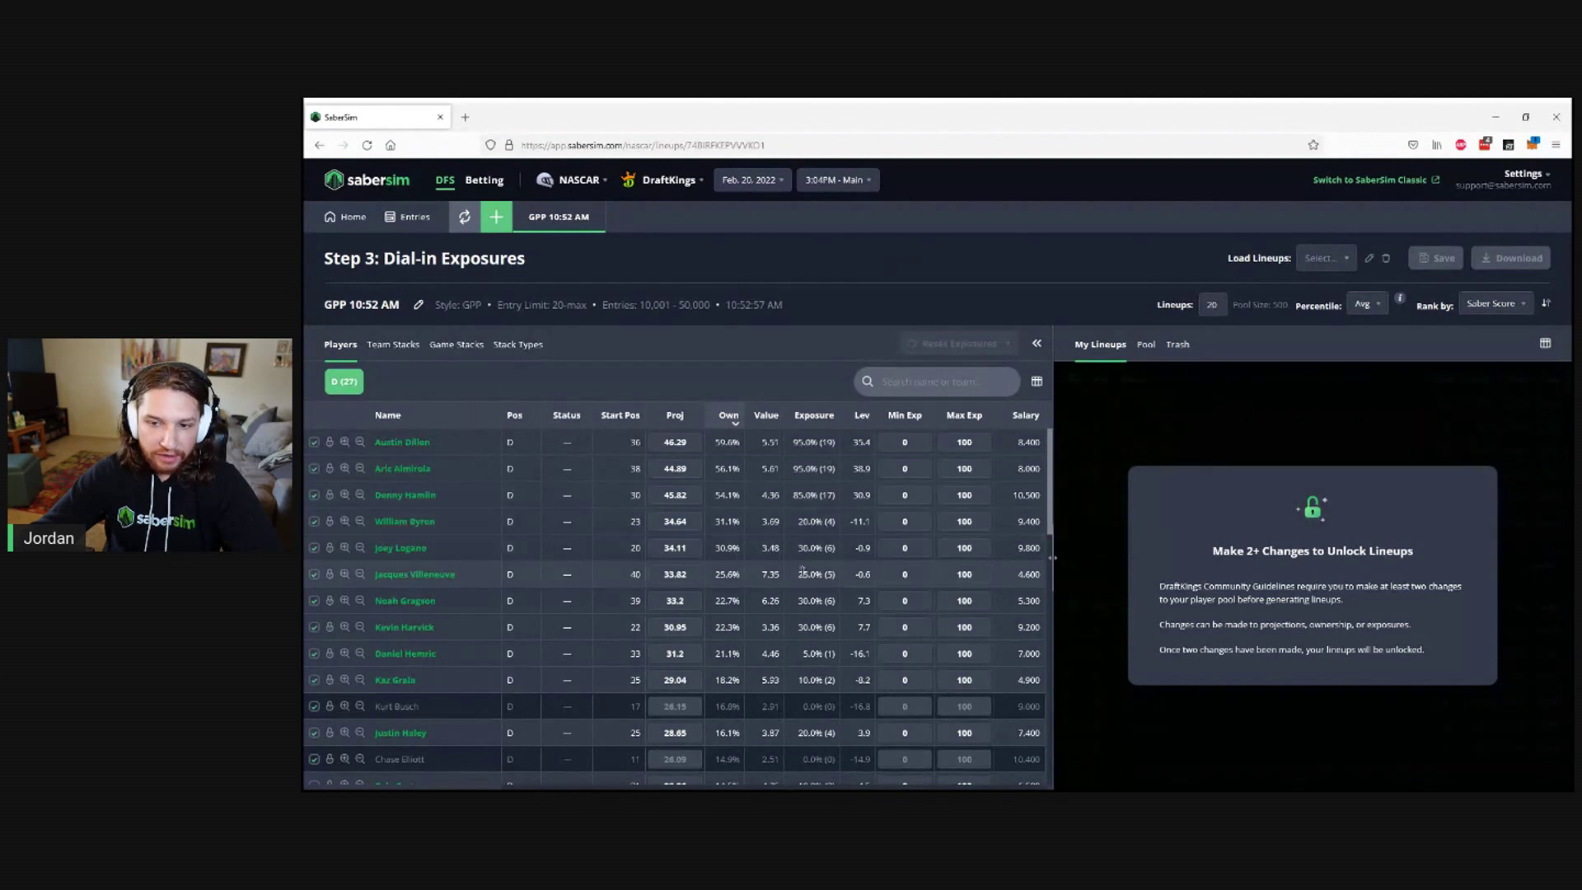
pyautogui.click(864, 417)
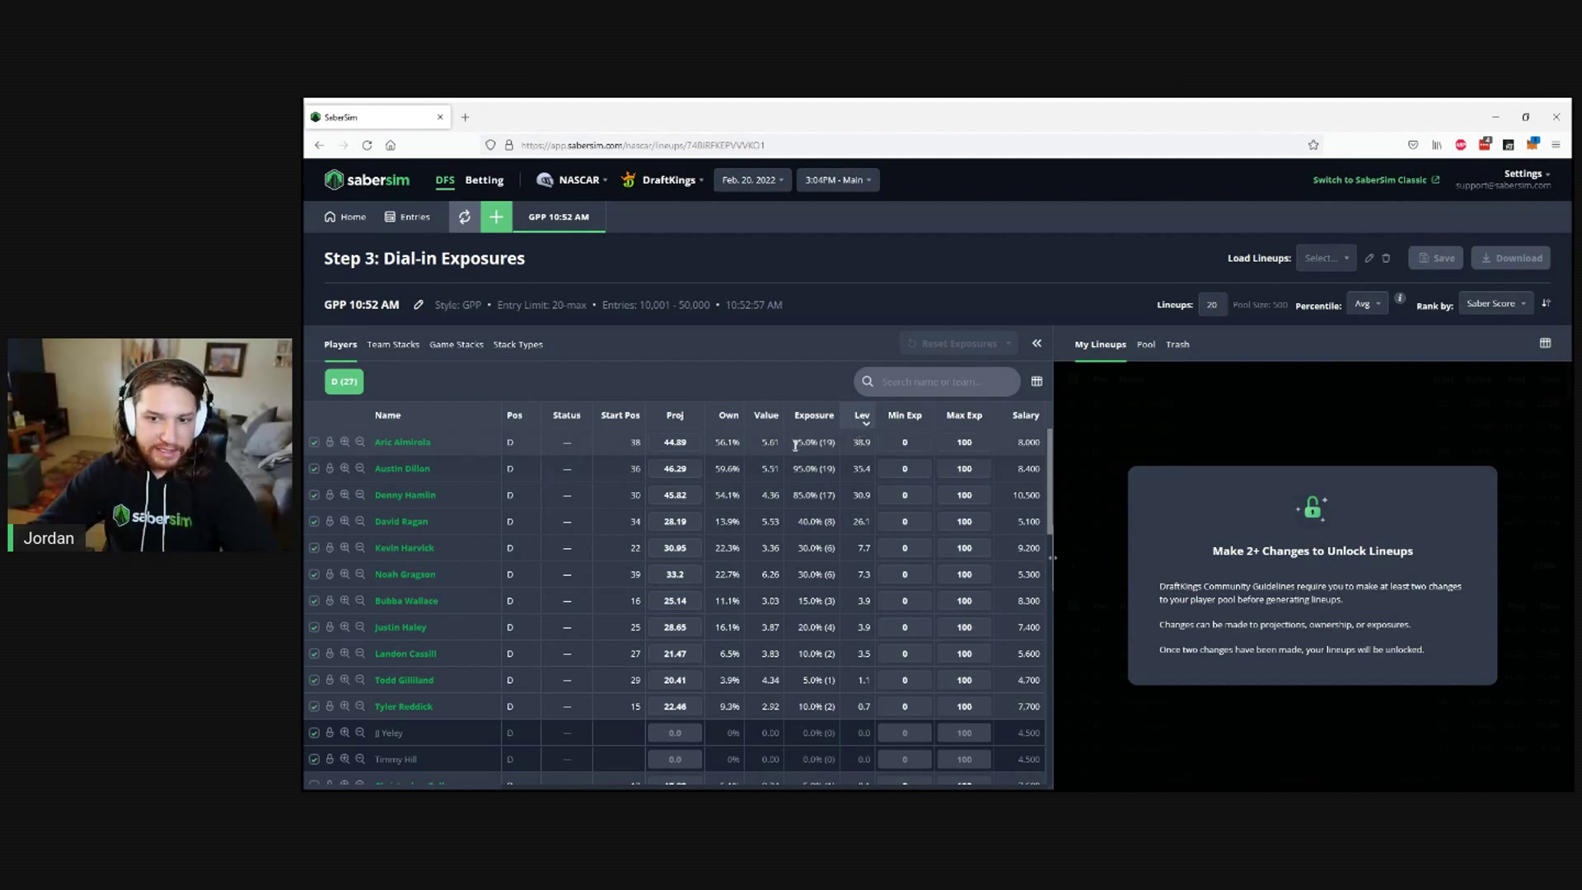
pyautogui.click(862, 414)
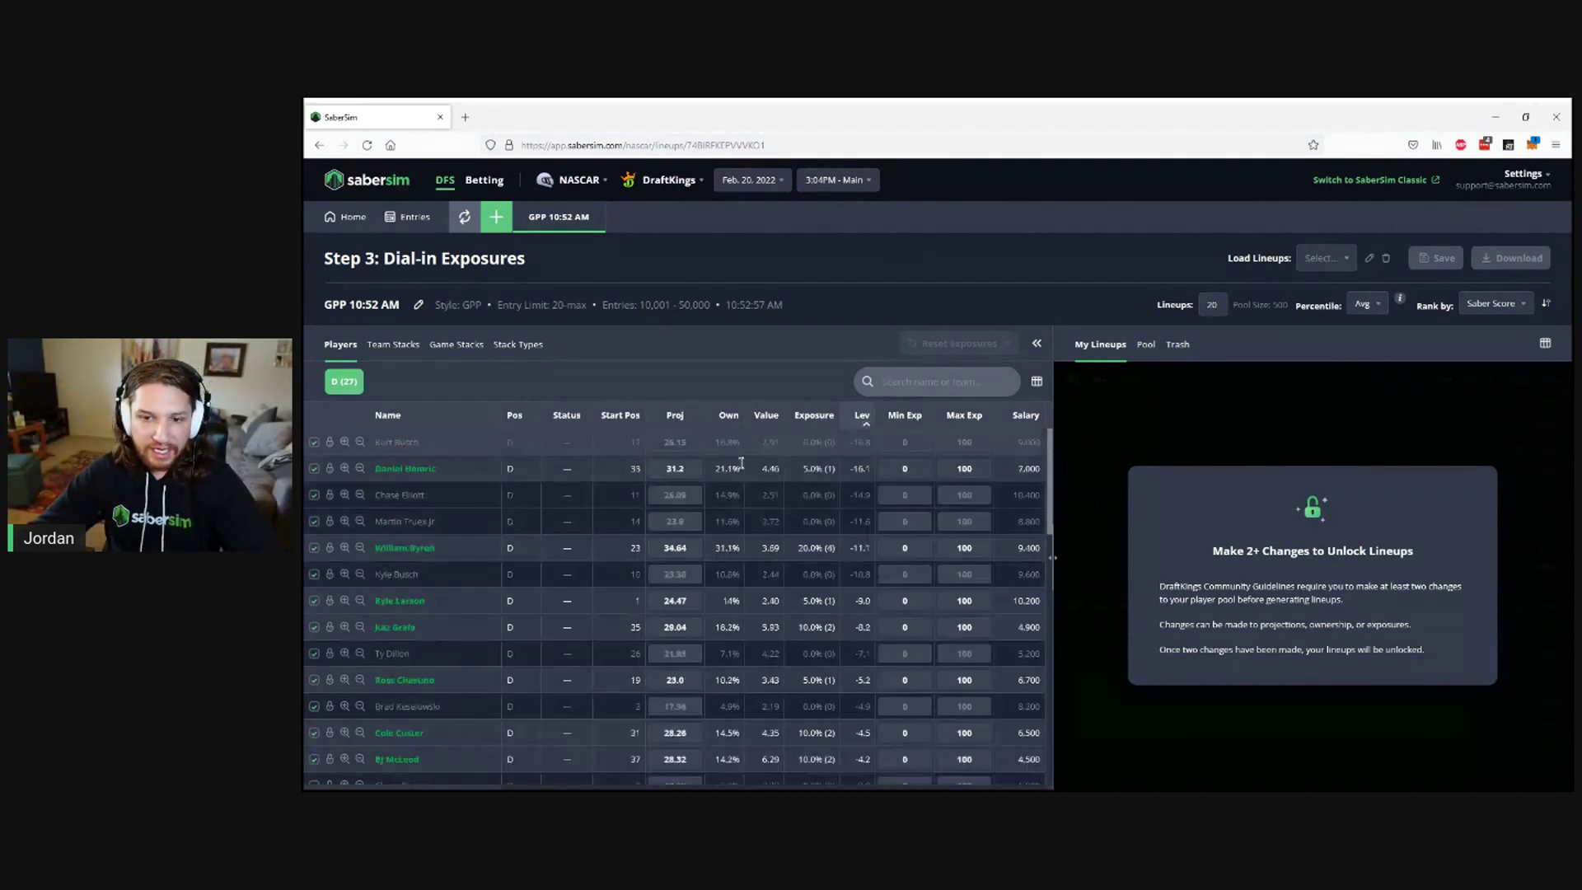
pyautogui.click(812, 416)
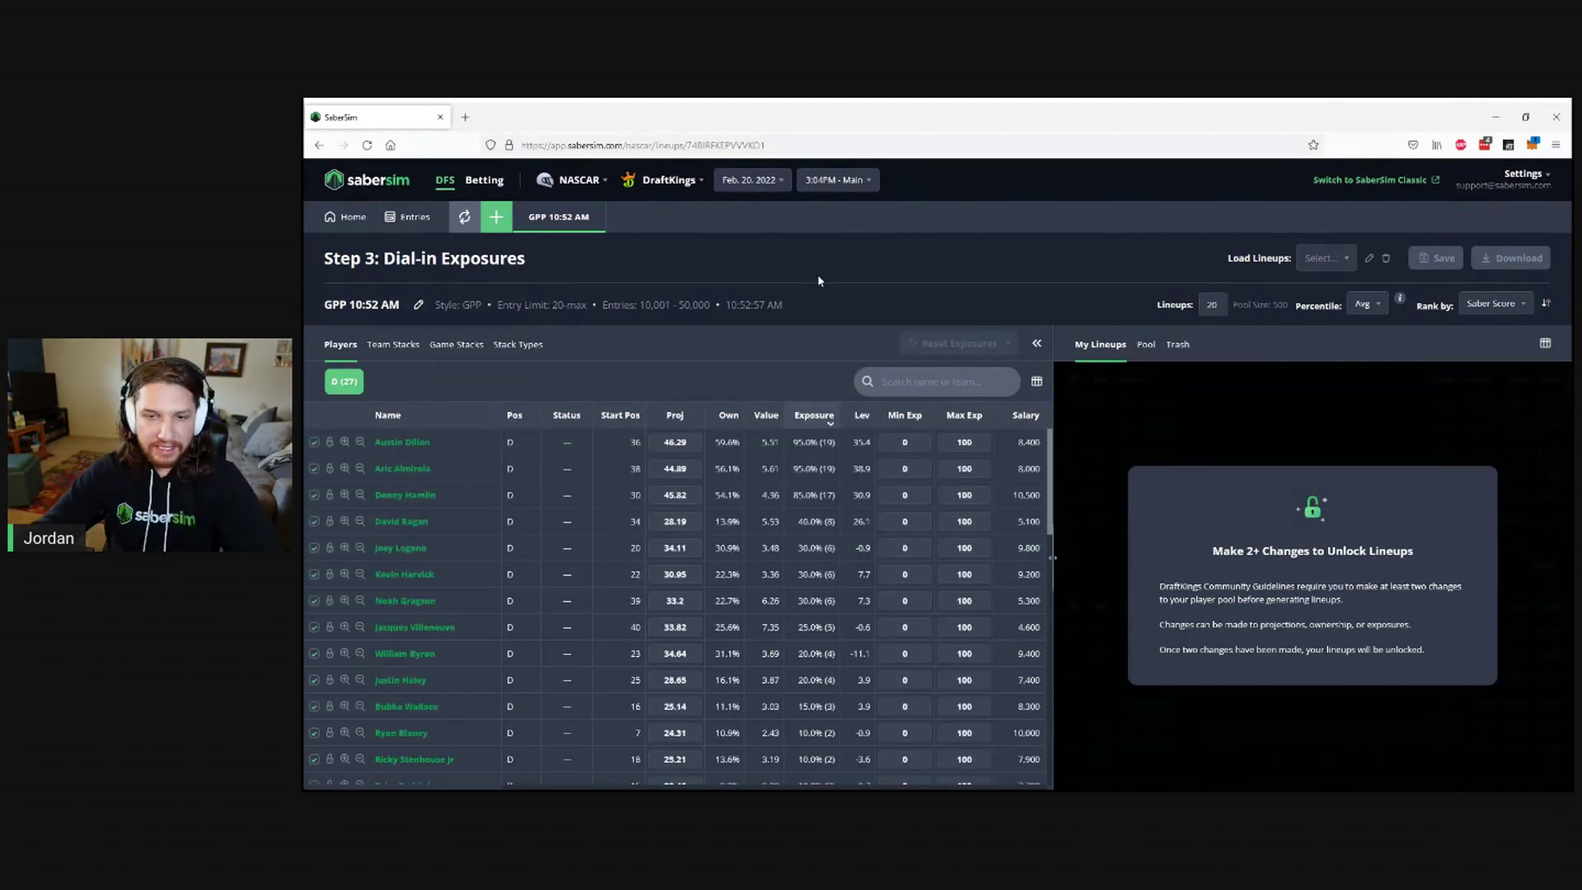
# - In the player pool, set Aric Almirola's projection to 40.0 and Kurt Busch's projection to 29.0
pyautogui.click(339, 219)
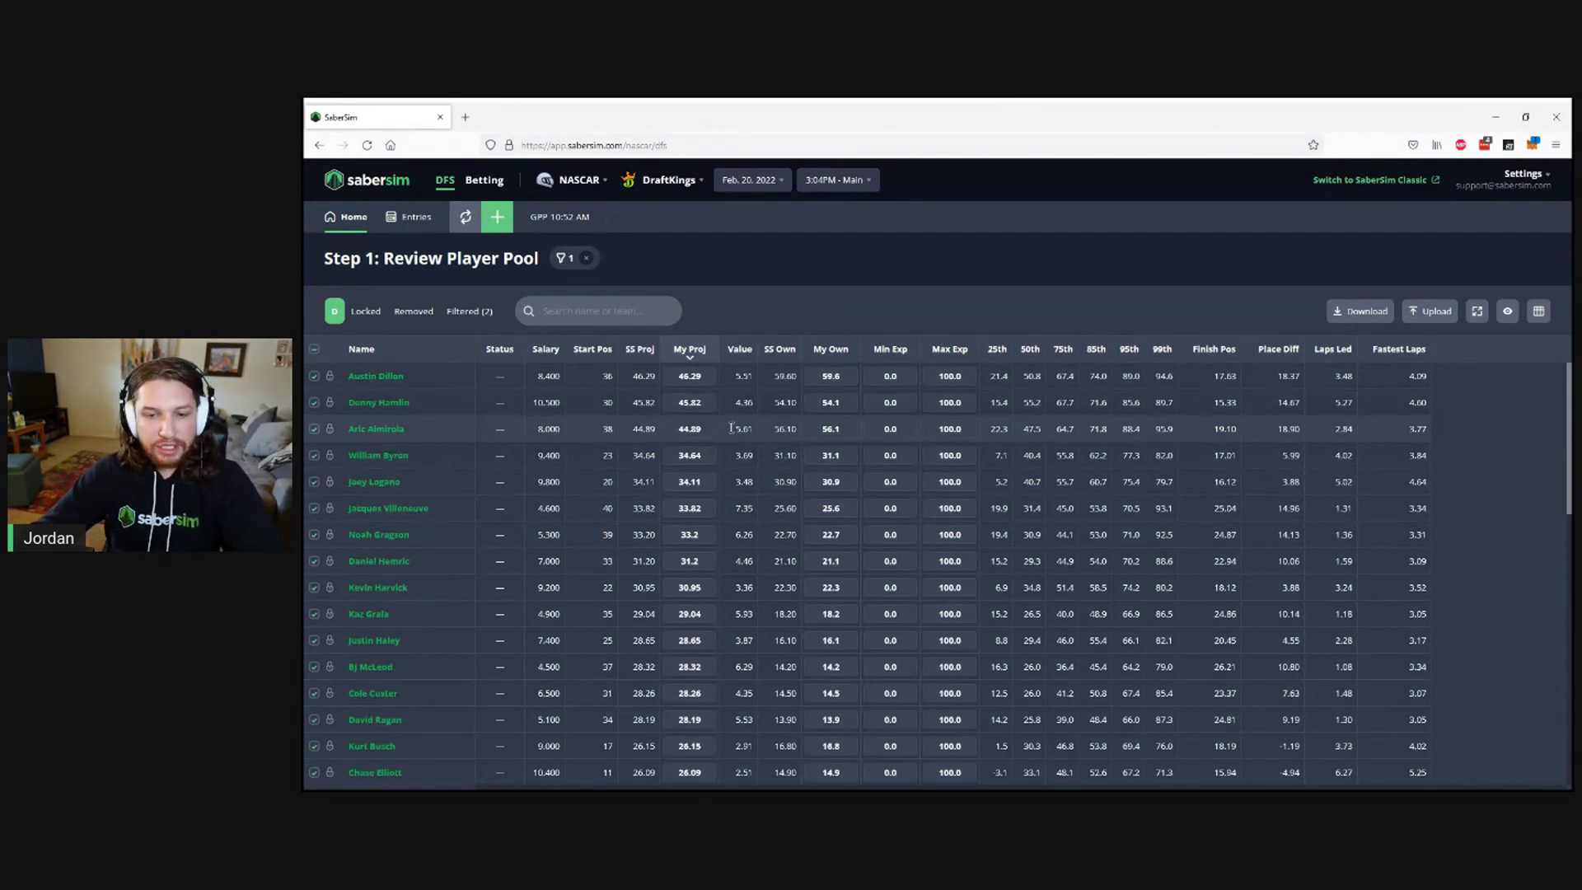
pyautogui.moveTo(713, 432)
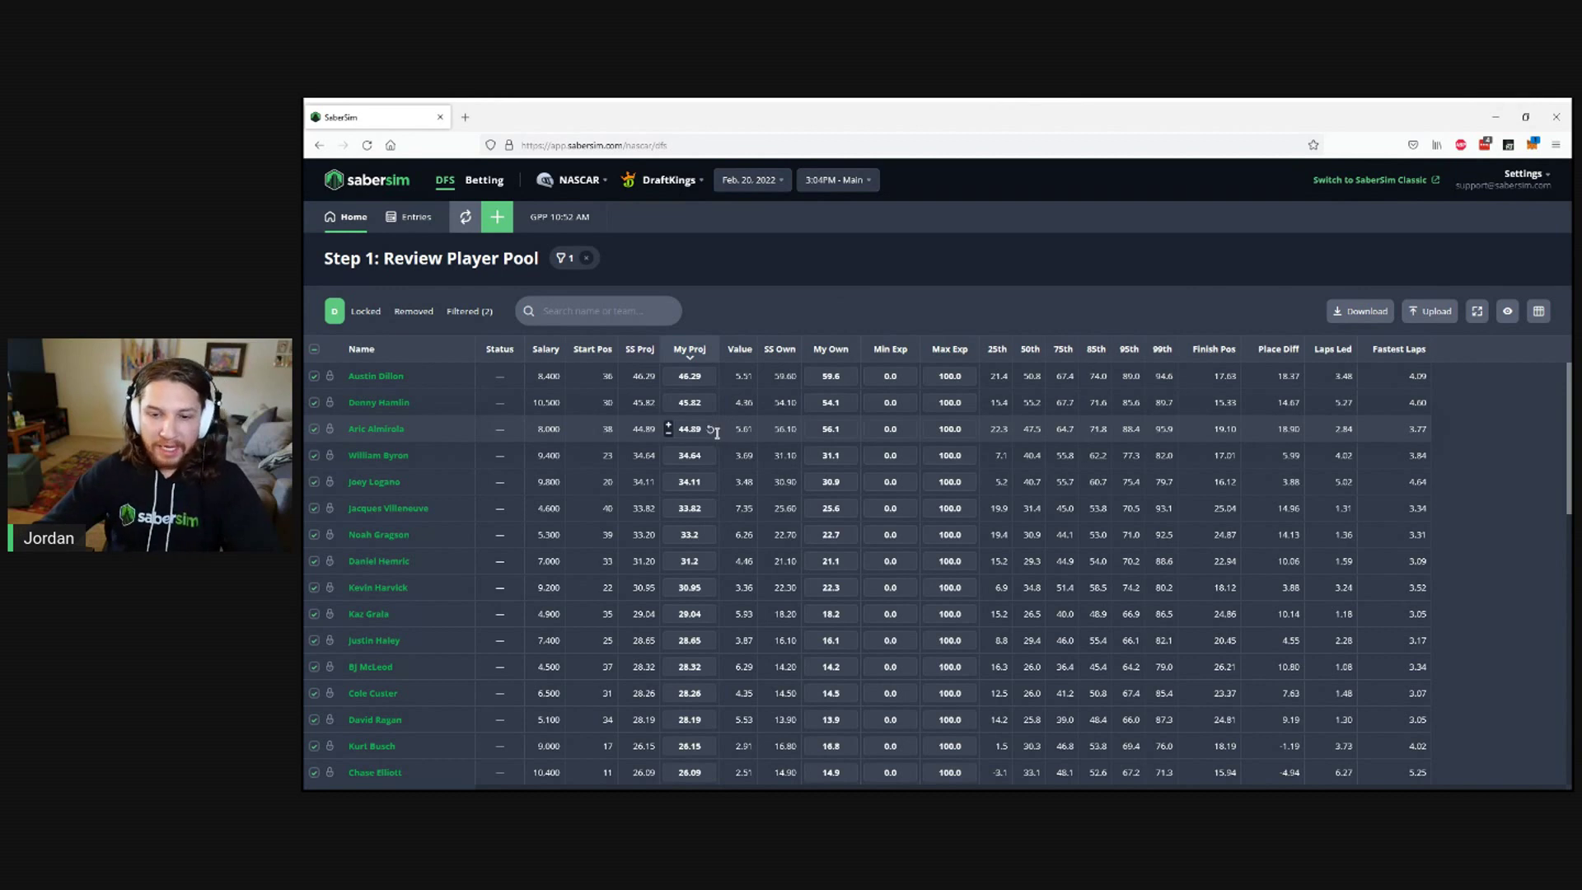
pyautogui.click(668, 434)
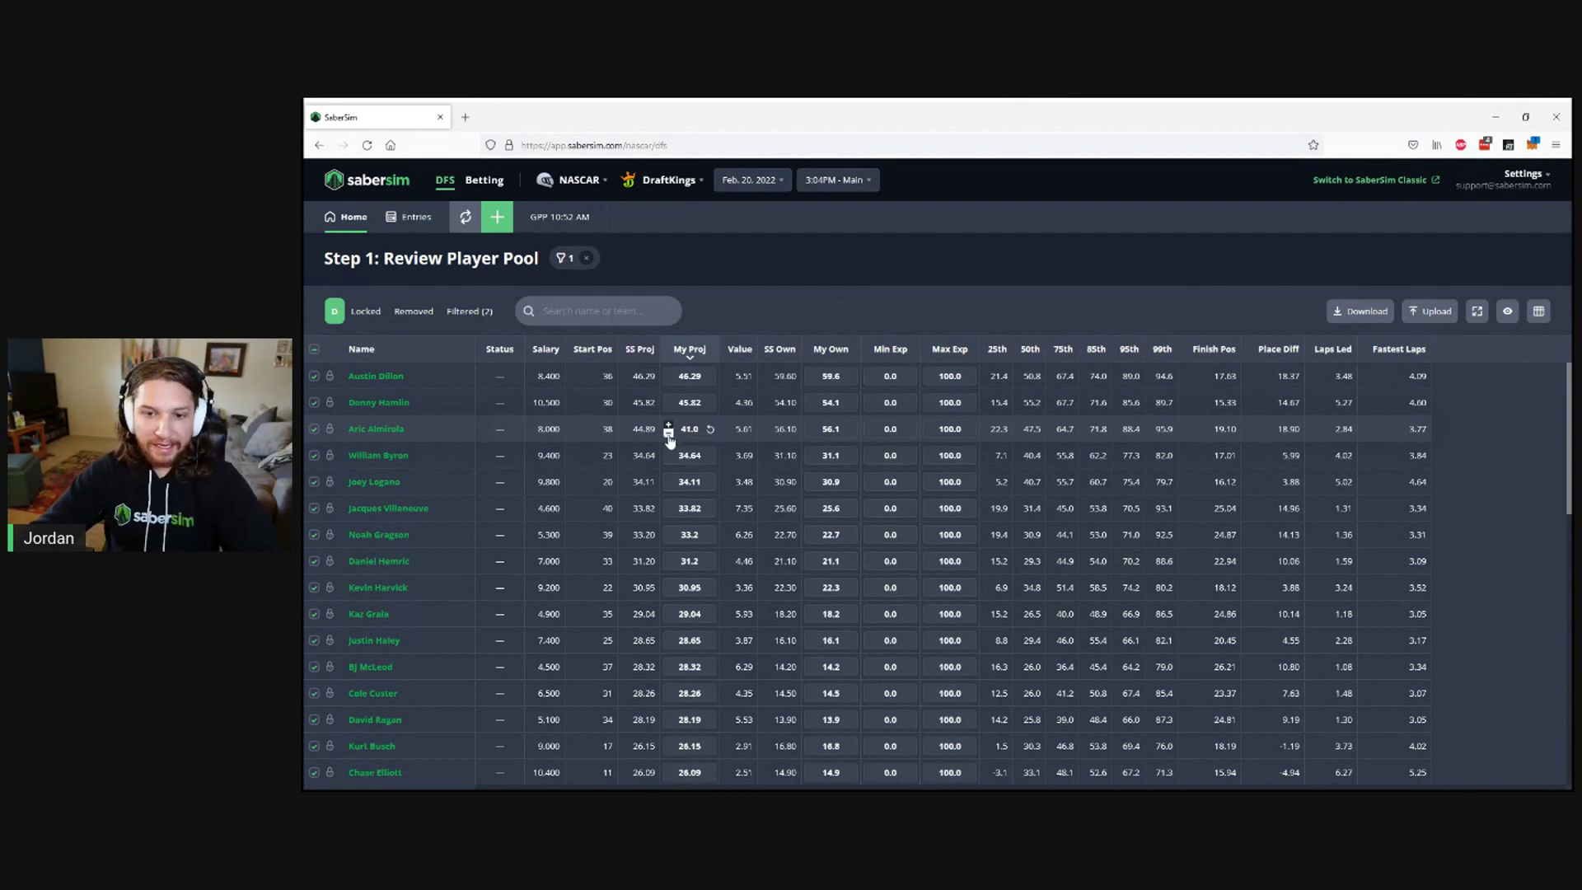
pyautogui.click(668, 434)
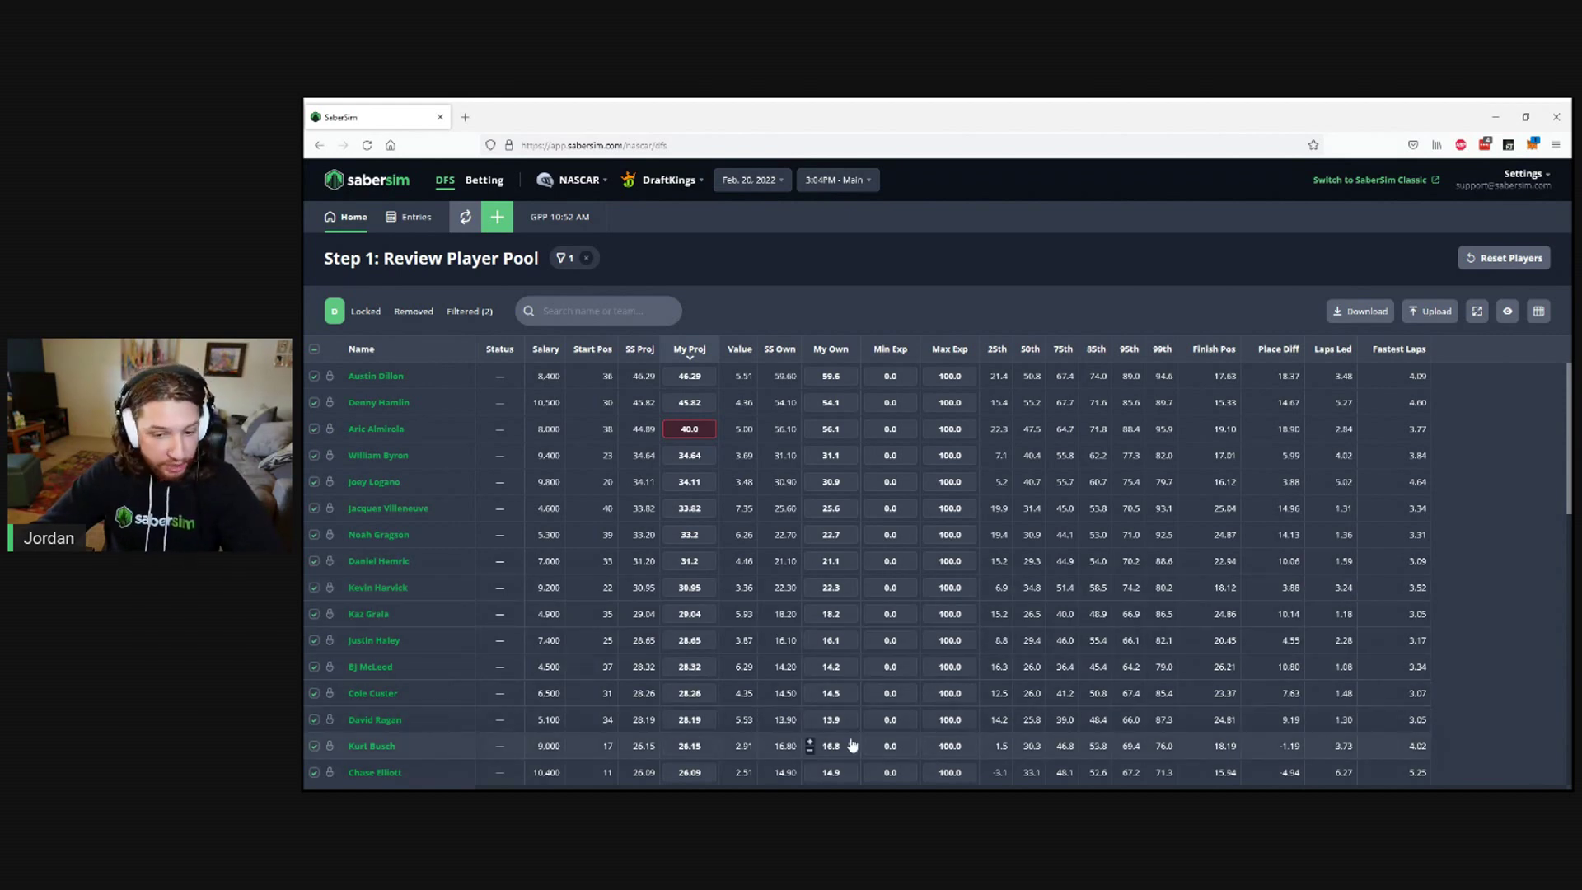
pyautogui.click(669, 742)
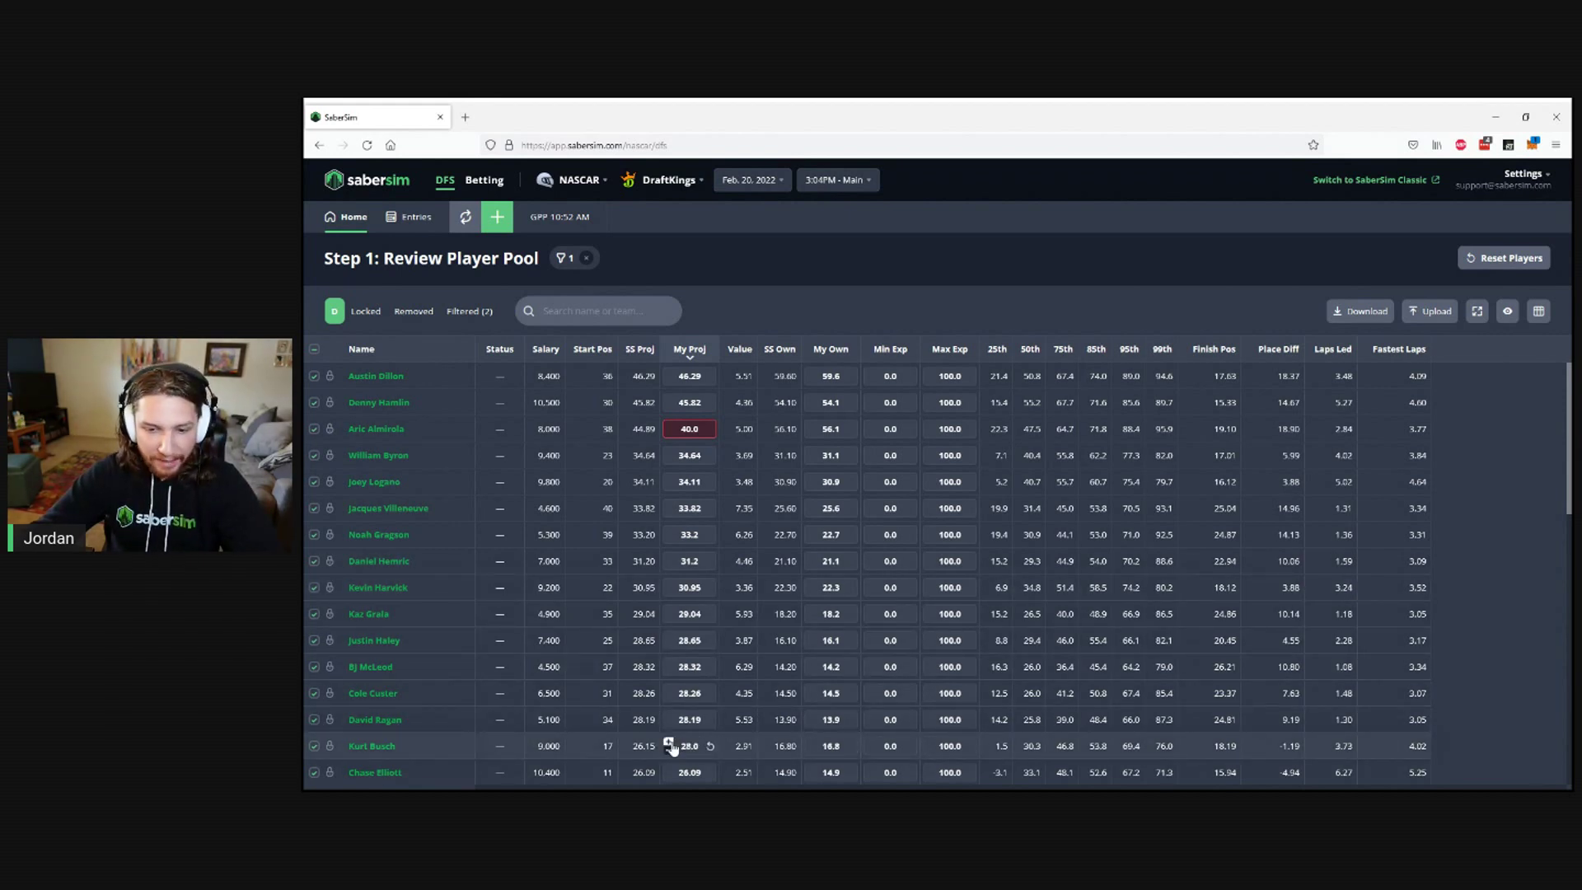
pyautogui.click(668, 741)
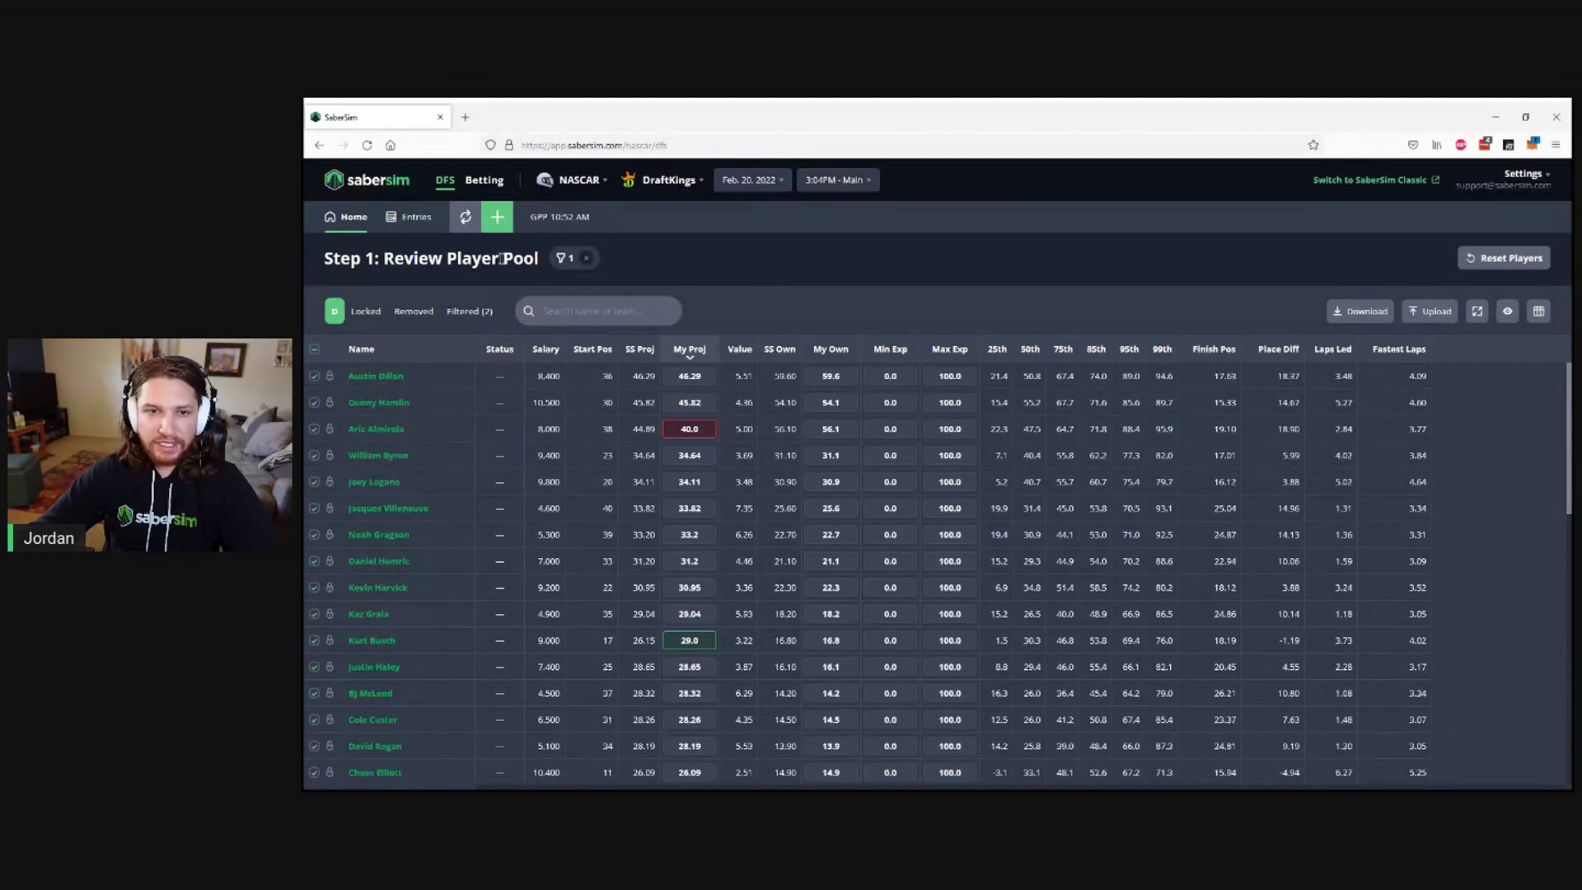
# - Start another GPP build with a 20-max entry limit and ownership fade at 0
pyautogui.click(497, 226)
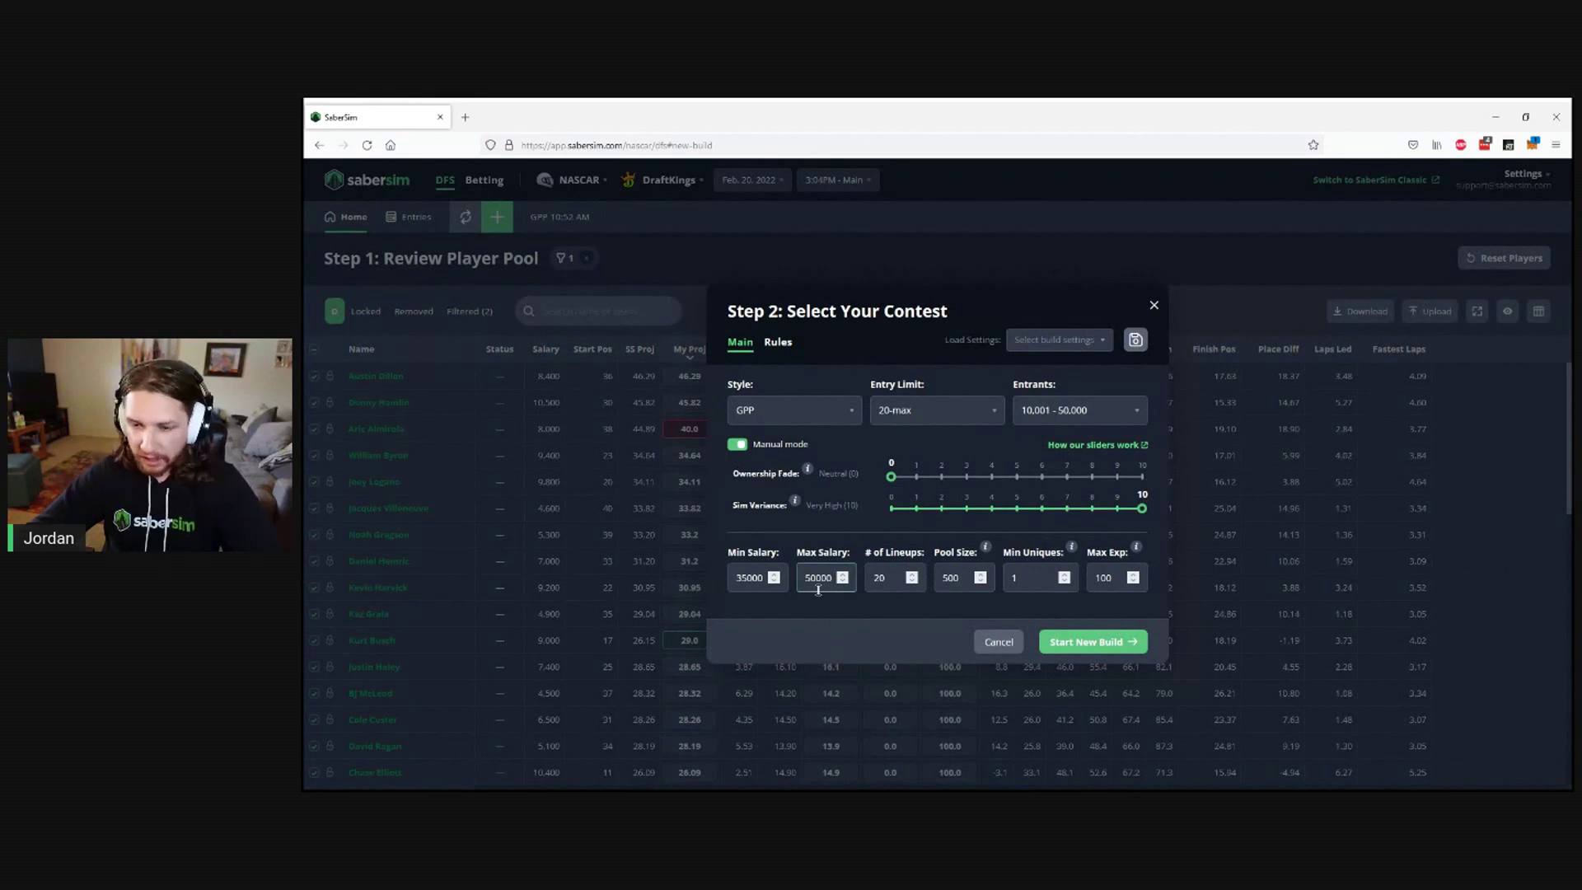
pyautogui.click(928, 414)
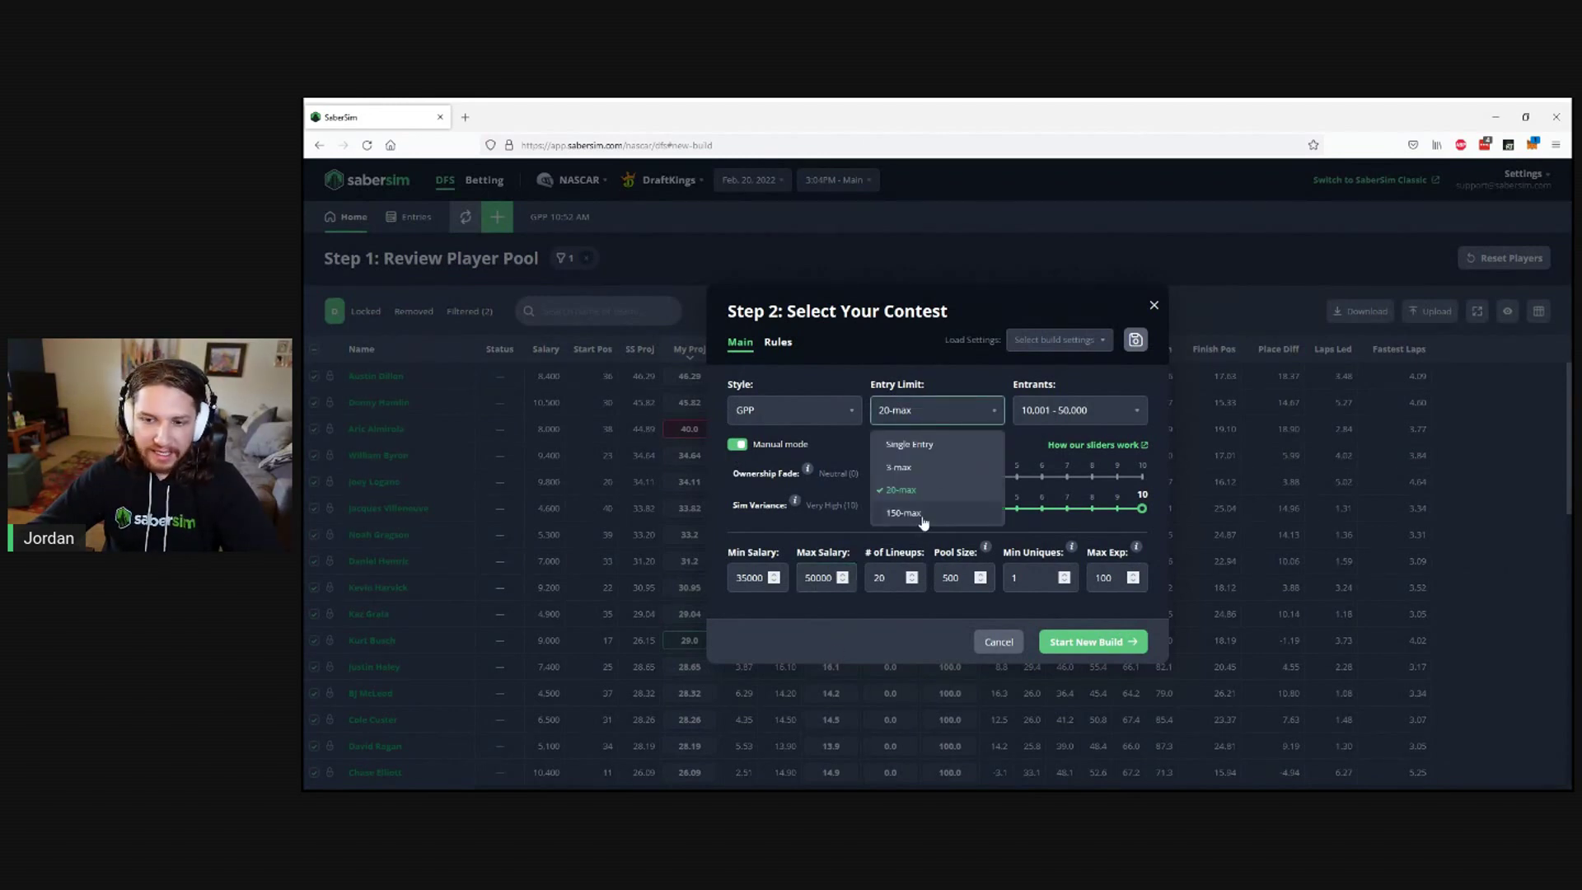
pyautogui.click(907, 512)
pyautogui.click(934, 413)
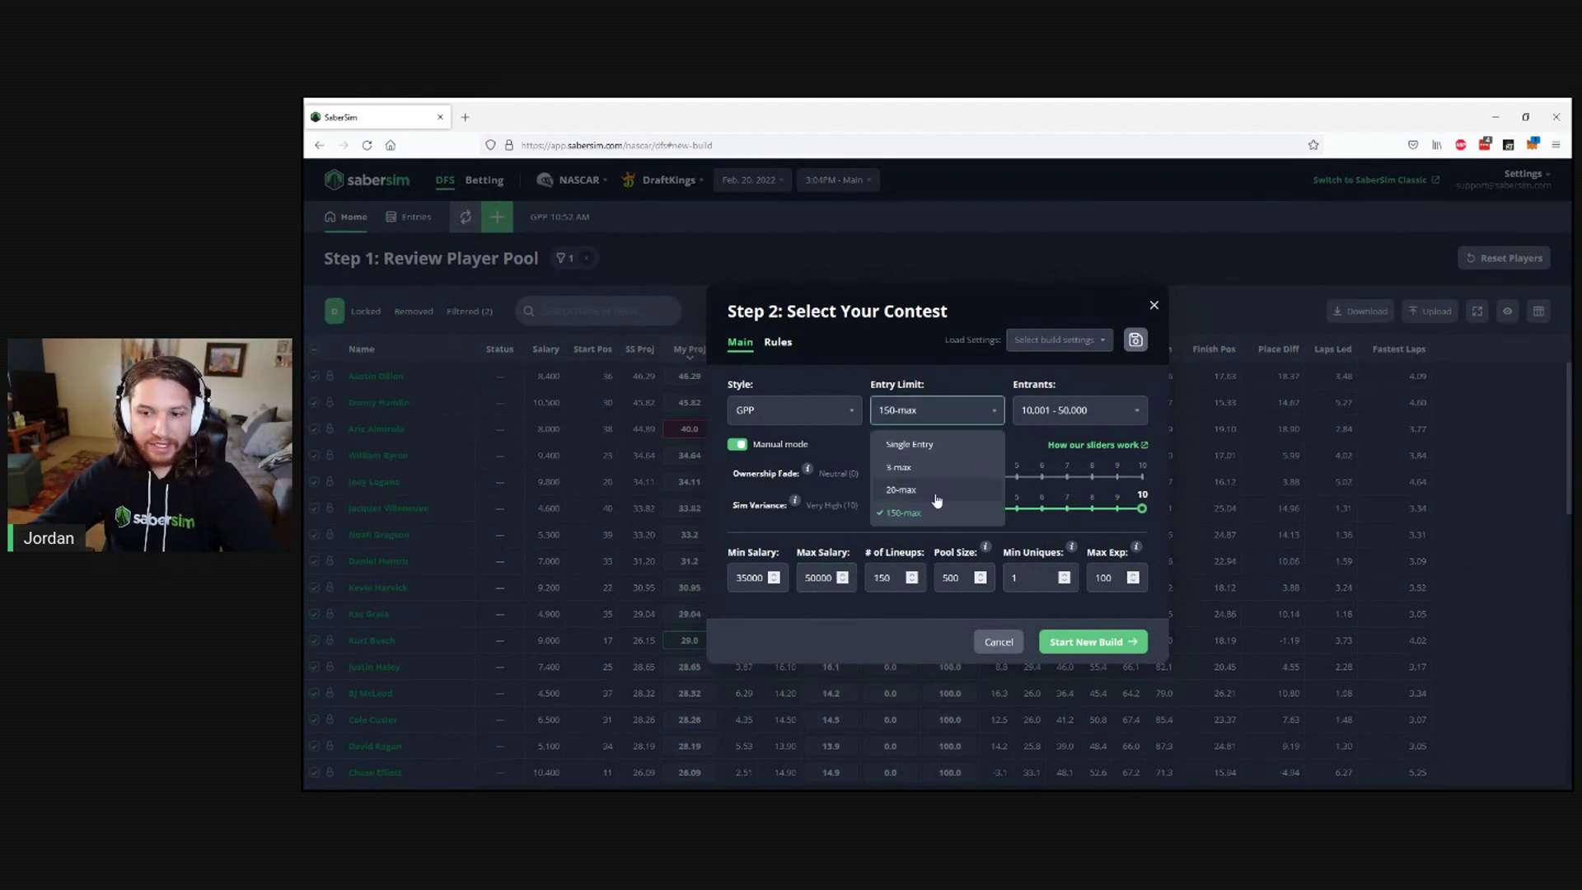
pyautogui.click(935, 491)
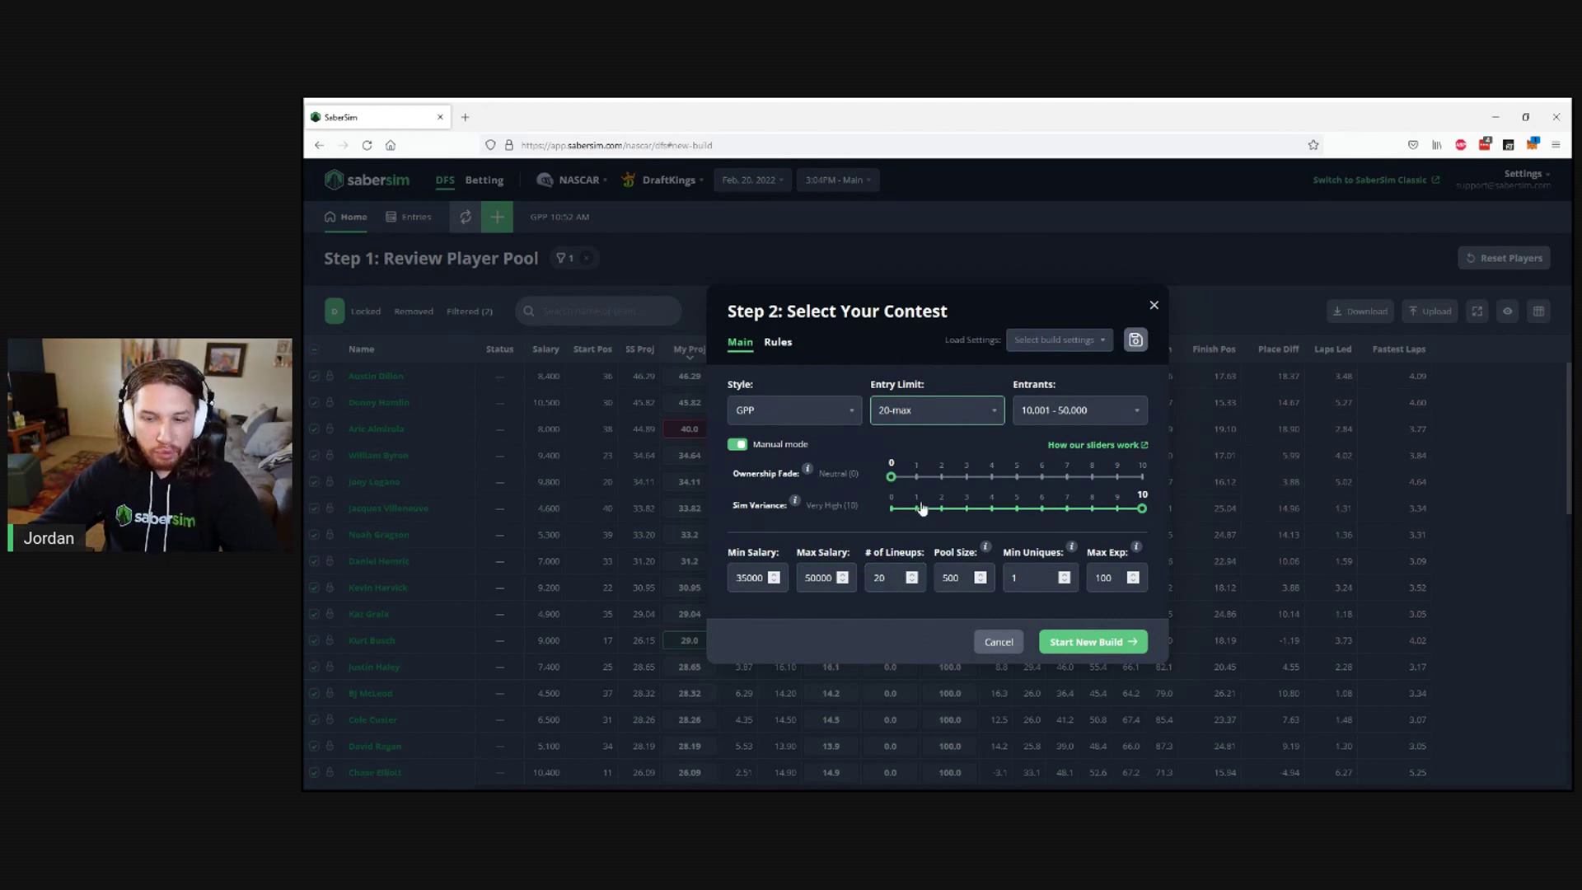
pyautogui.click(916, 476)
pyautogui.click(941, 478)
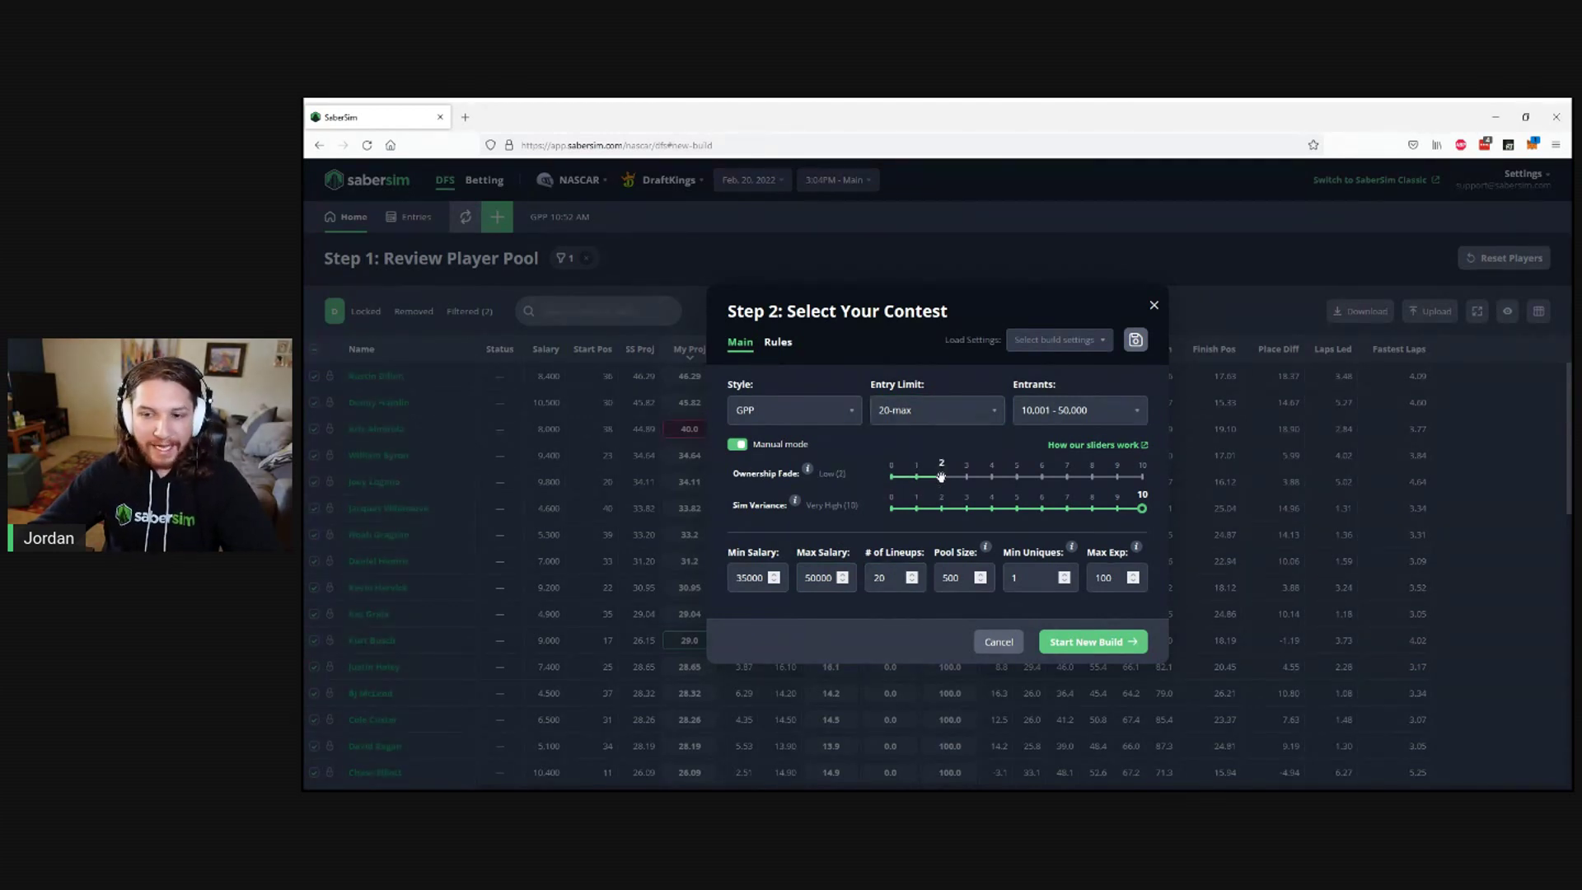
pyautogui.click(890, 476)
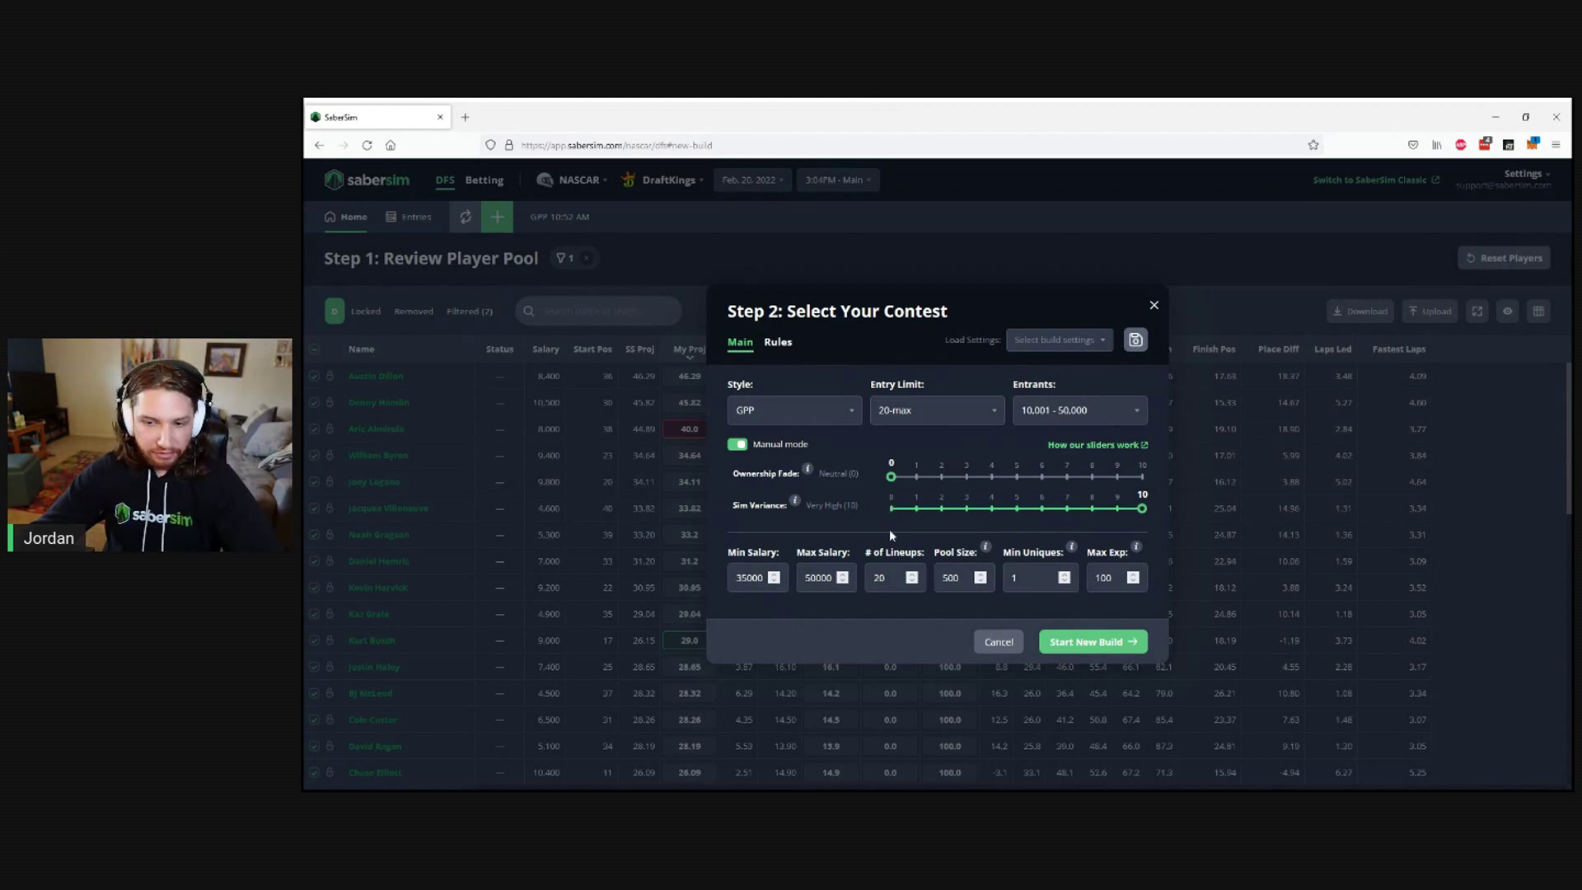
pyautogui.click(1094, 648)
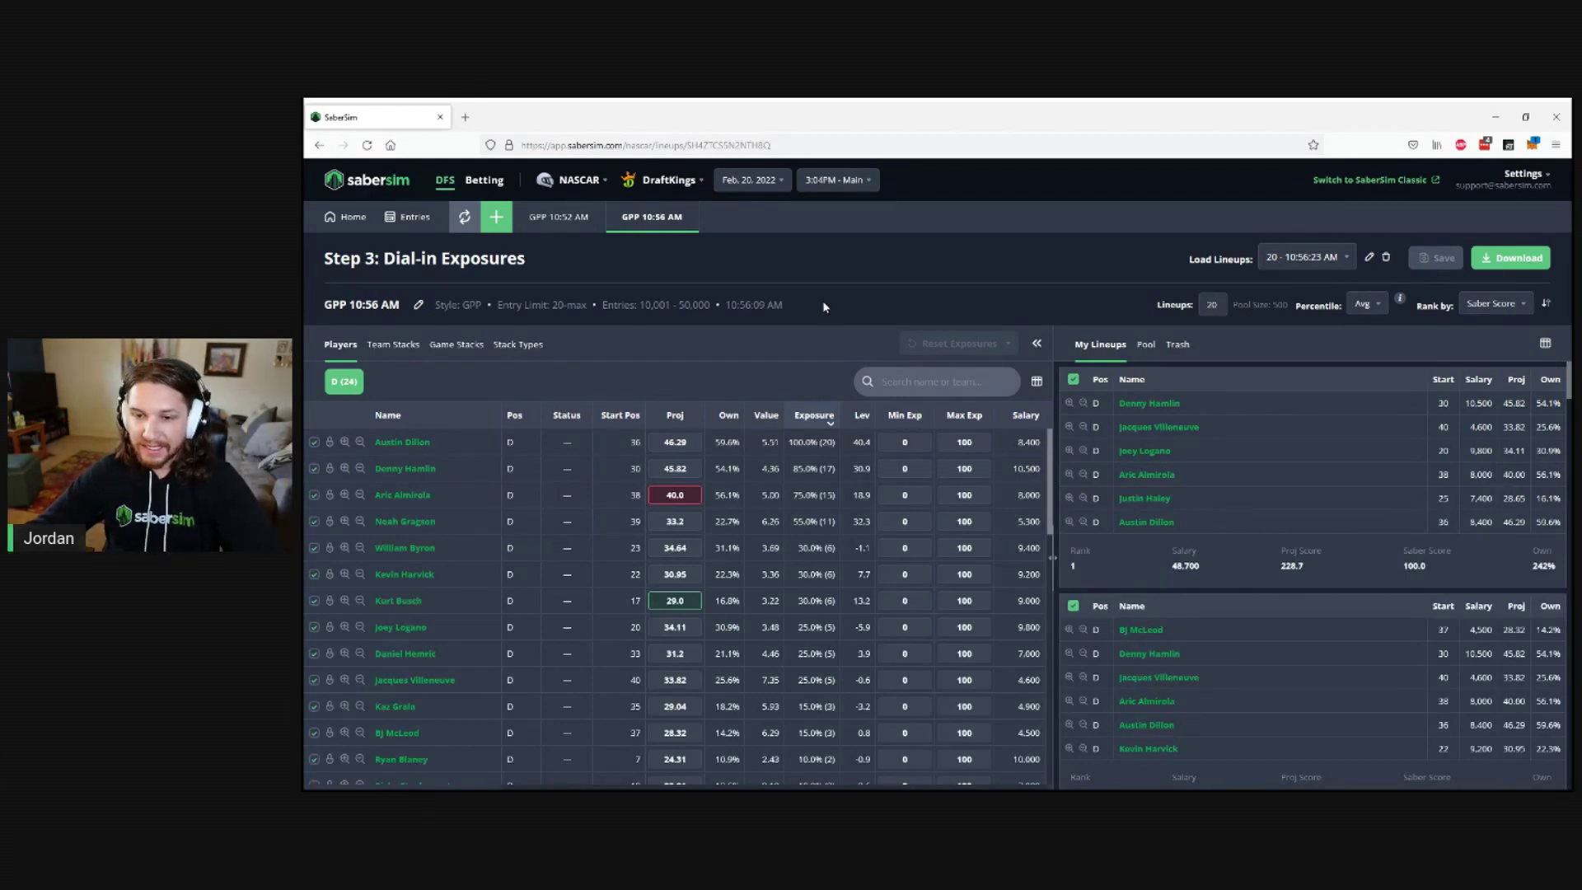
# - Set the maximum exposure of Austin Dillon, Denny Hamlin and Aric Almirola to 60 each
pyautogui.moveTo(790, 443); pyautogui.dragTo(822, 443)
pyautogui.click(822, 443)
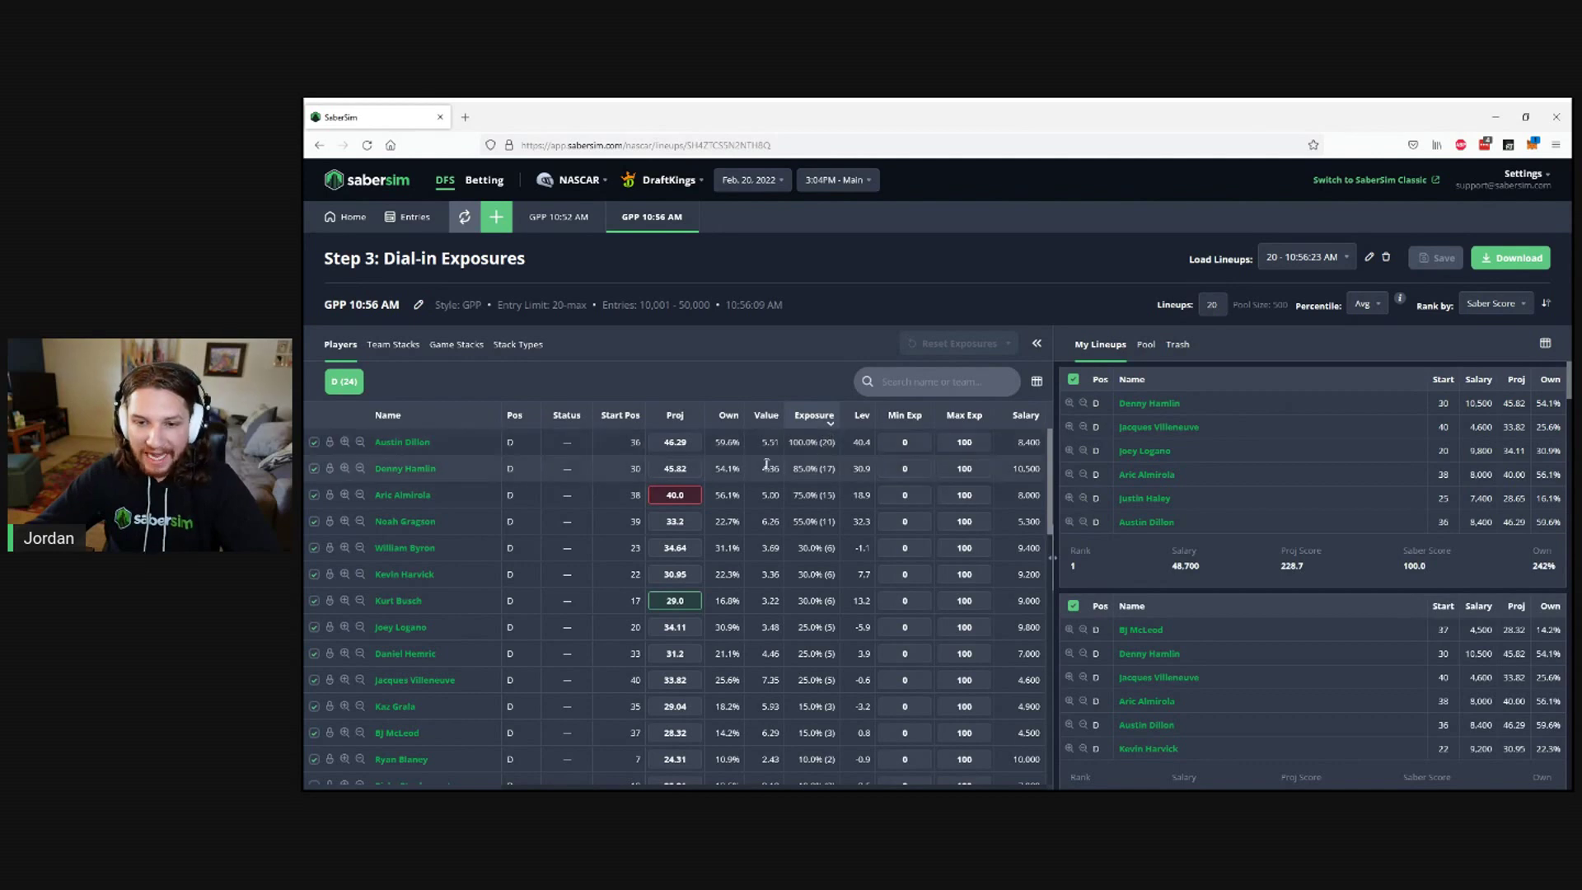
pyautogui.moveTo(715, 443); pyautogui.dragTo(738, 446)
pyautogui.click(738, 445)
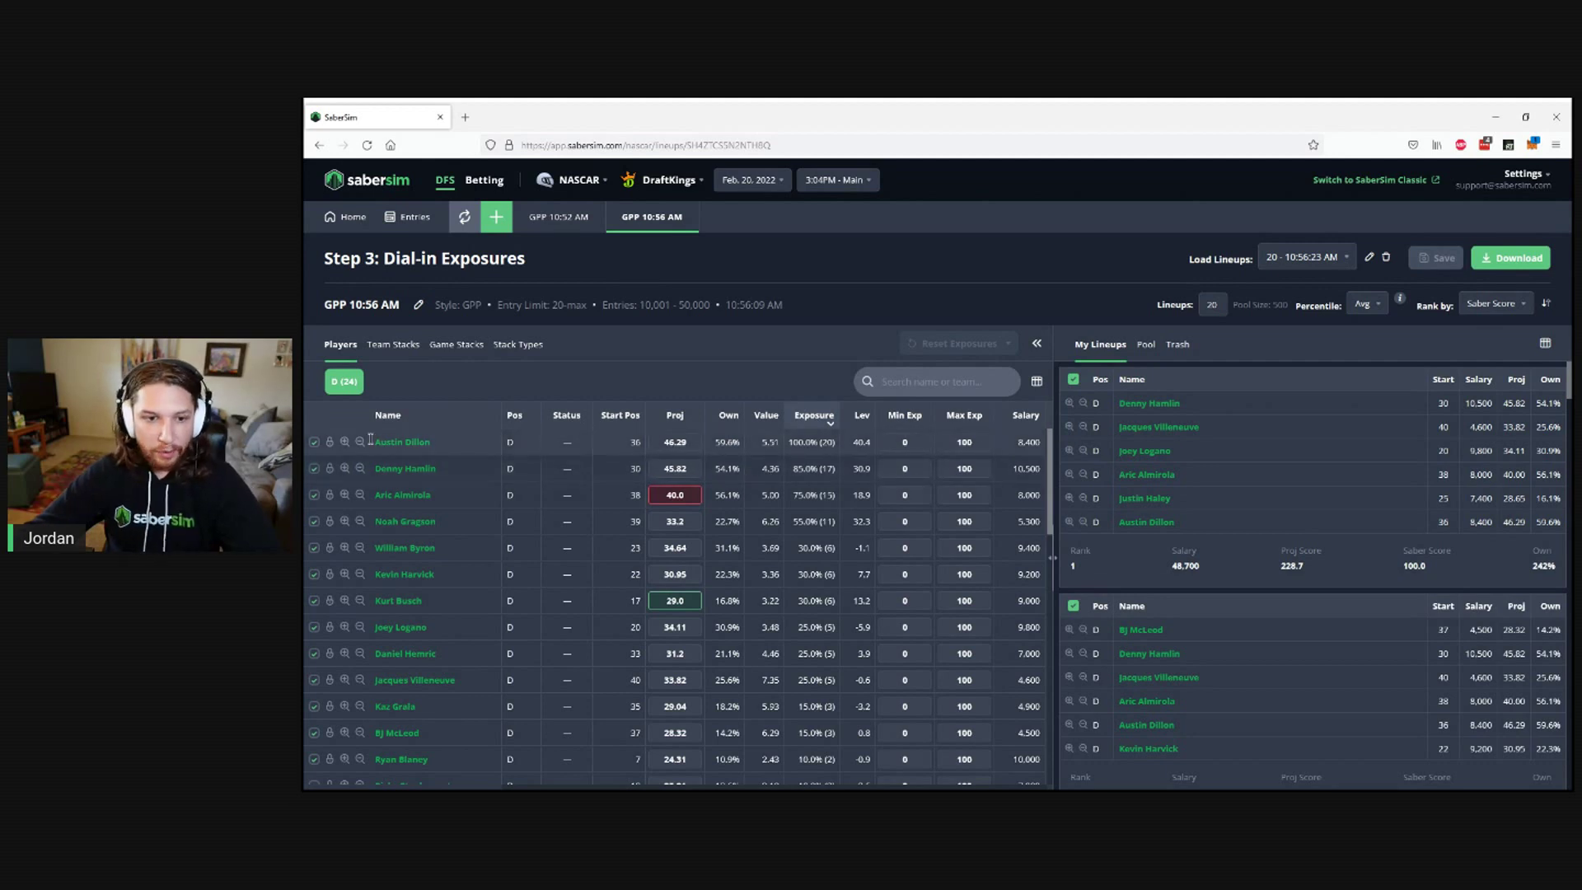
pyautogui.click(966, 443)
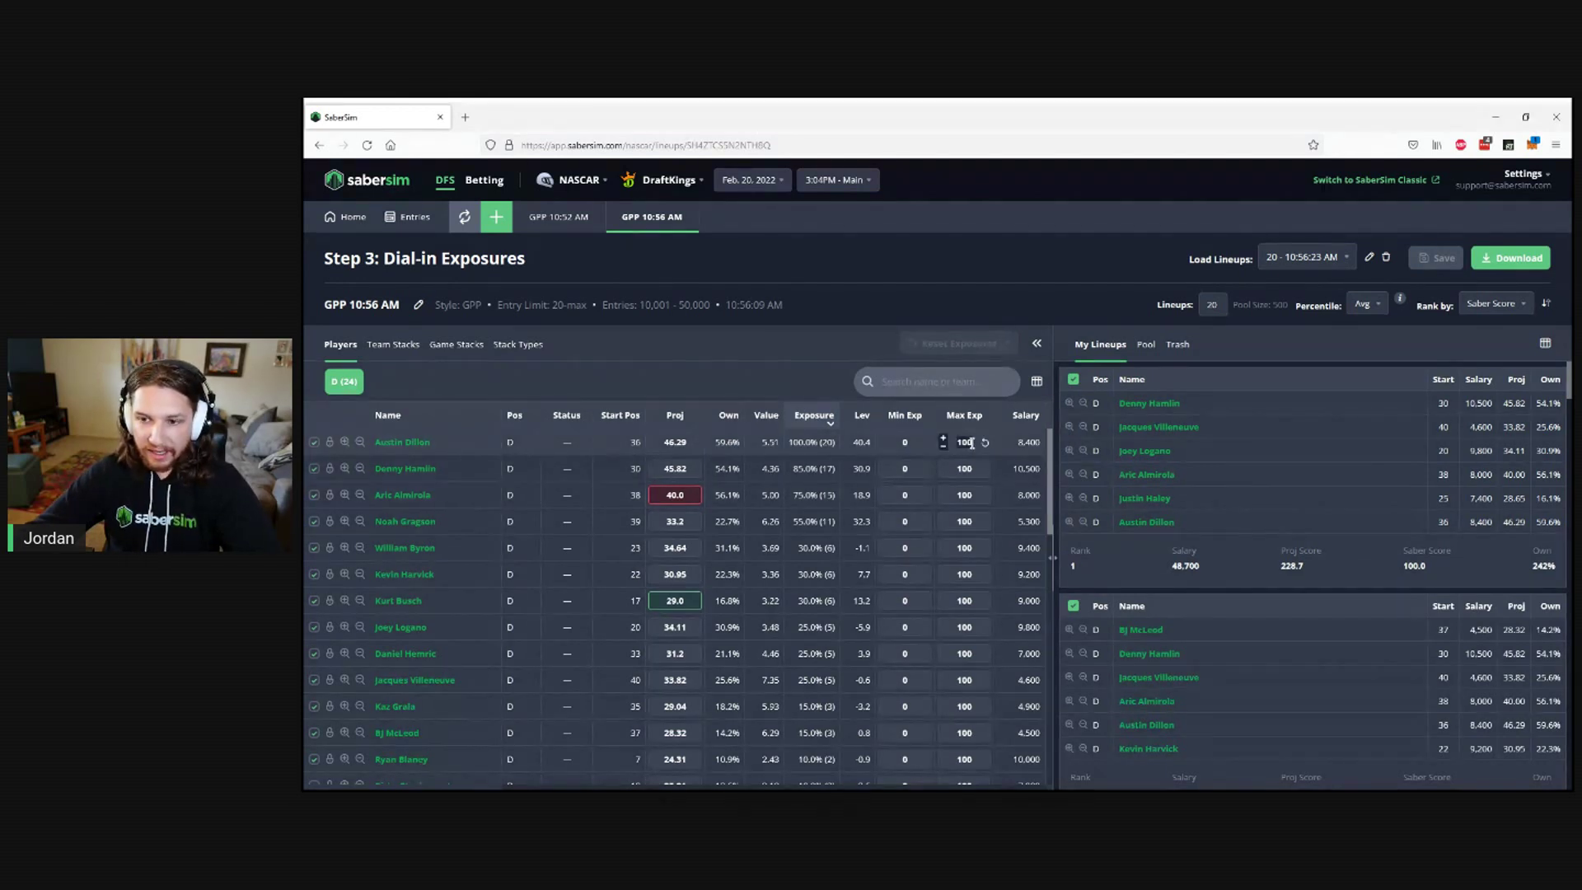
pyautogui.write('60')
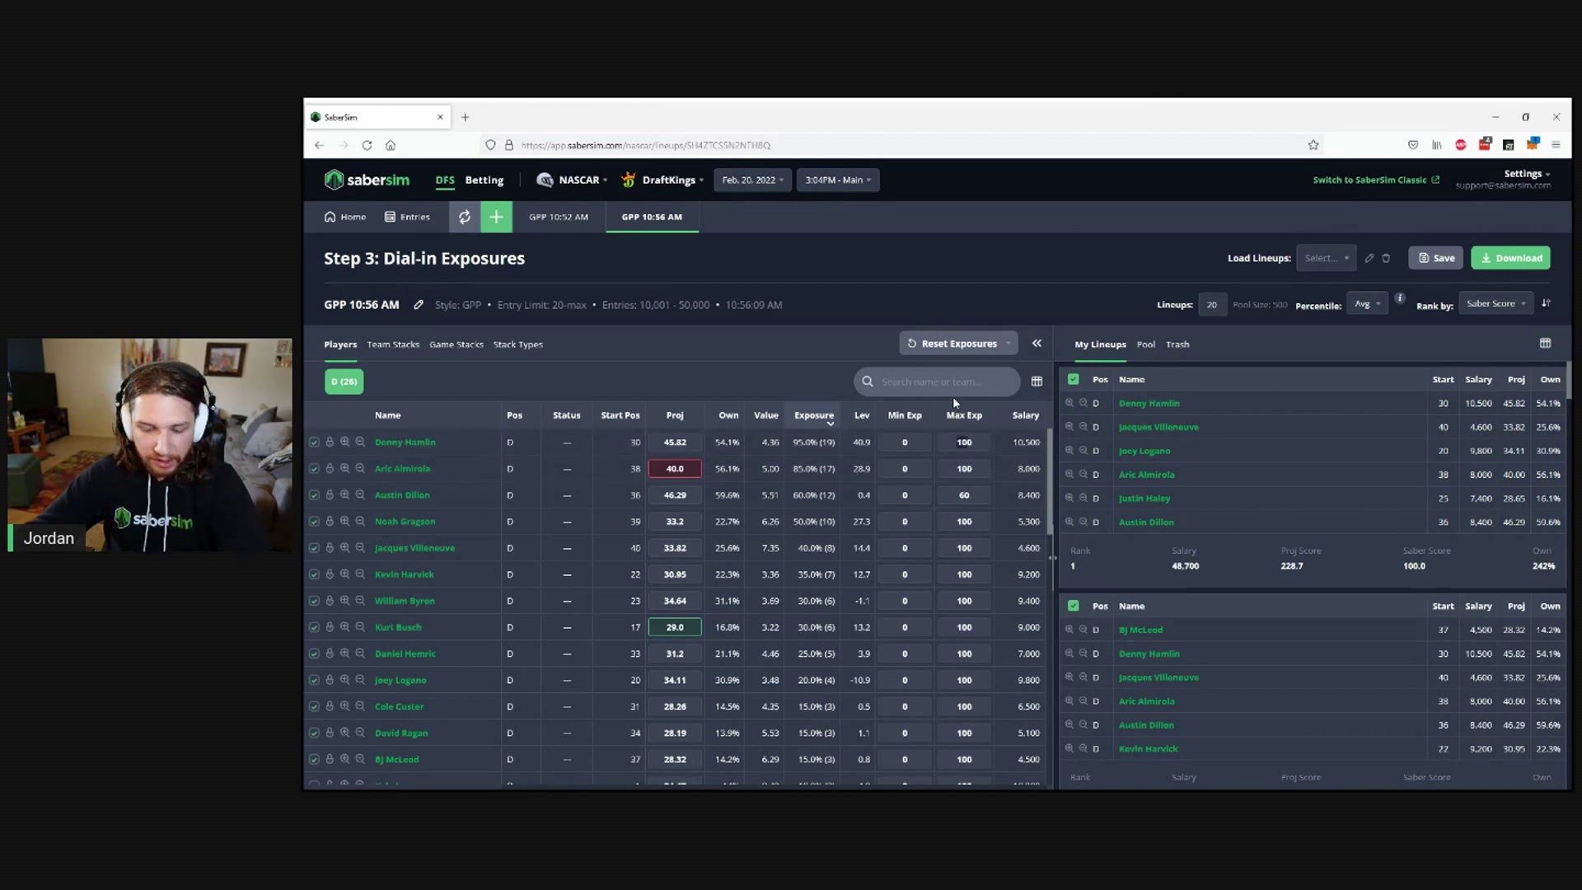
pyautogui.write('60')
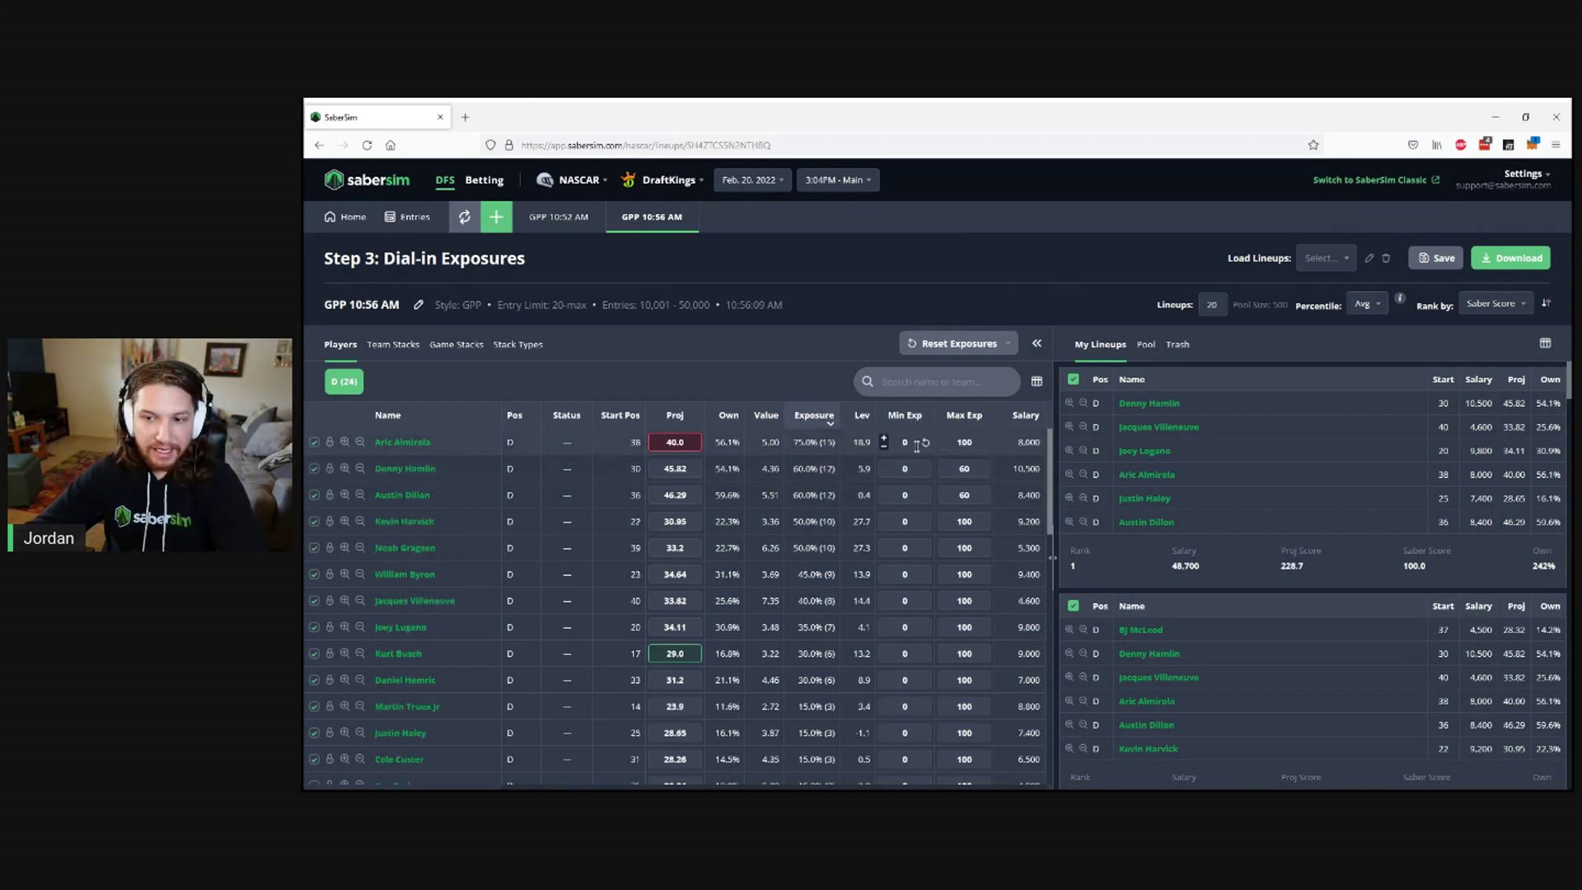
pyautogui.write('60')
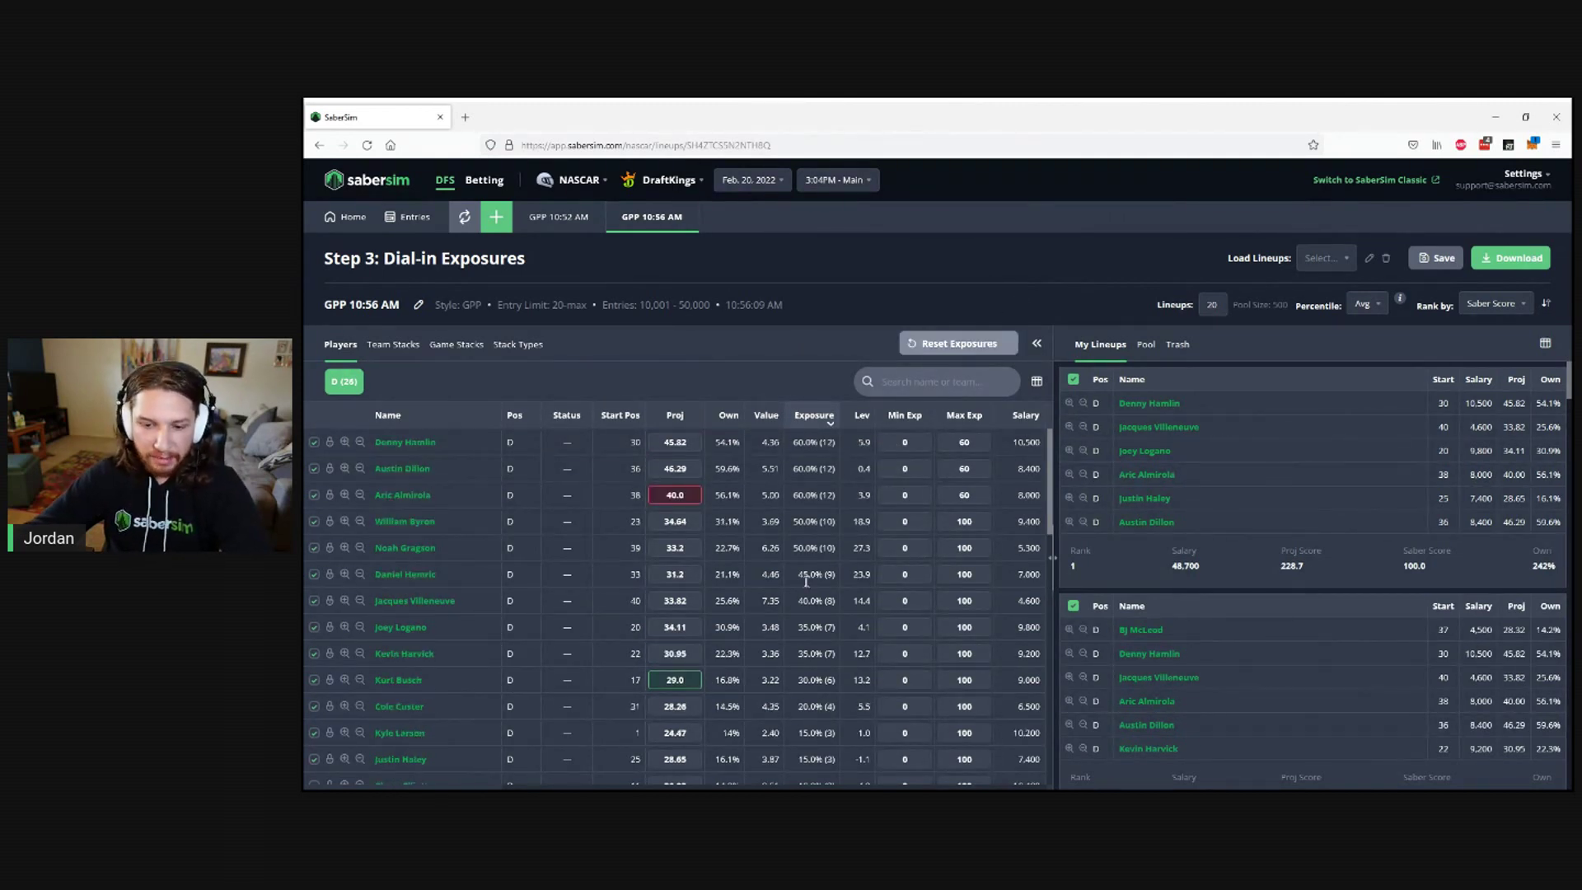
# - Set Ryan Blaney's minimum exposure to 20 and save the lineups
pyautogui.scroll(-1, 824, 552)
pyautogui.scroll(-3, 824, 554)
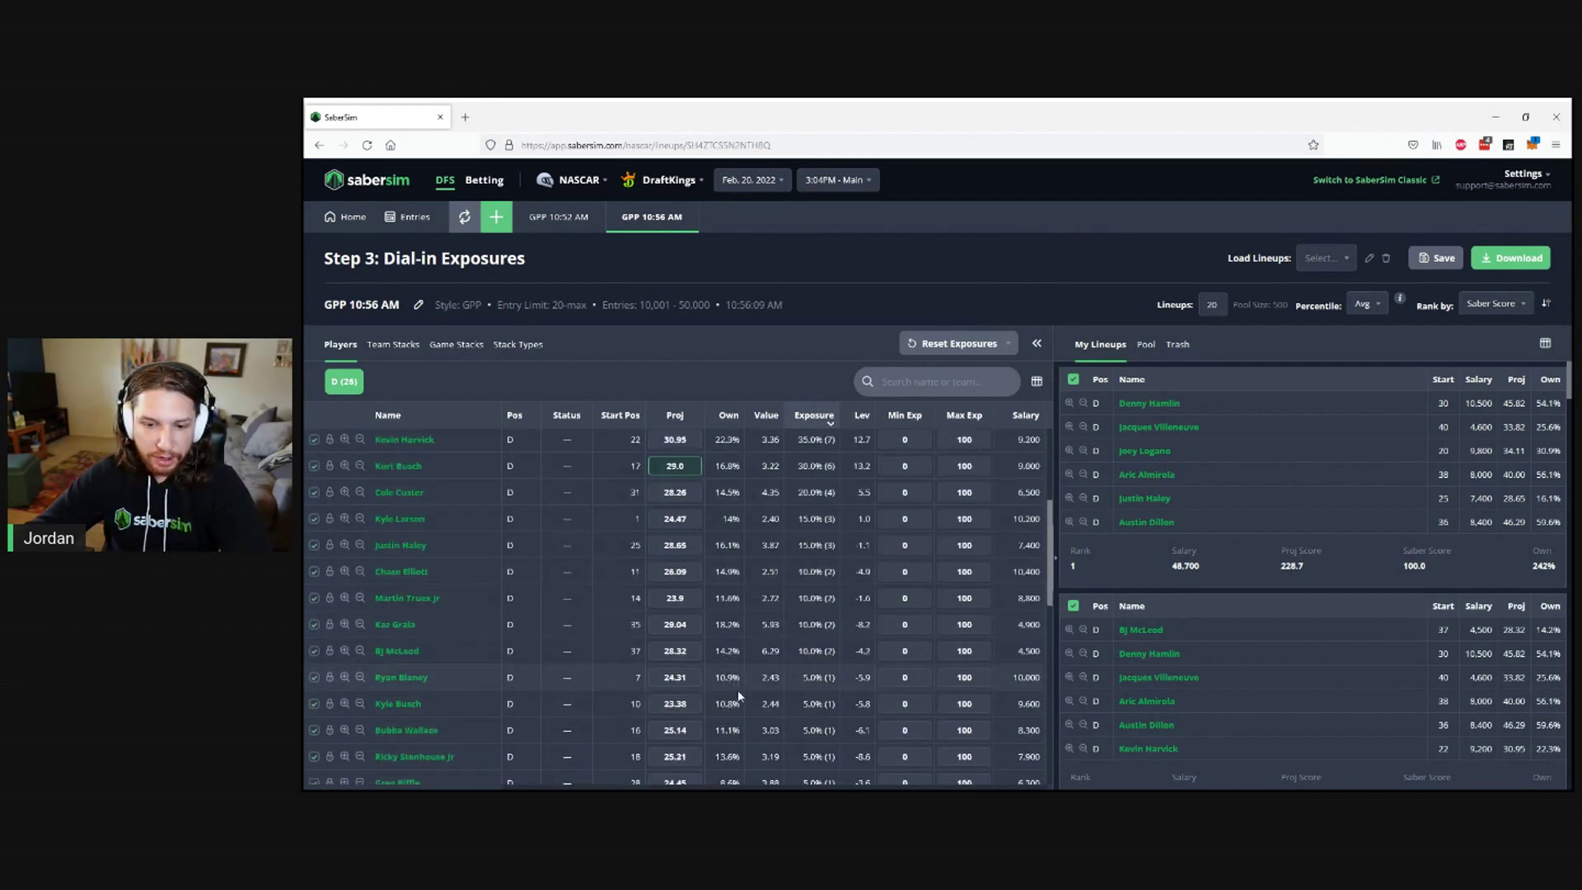
pyautogui.click(908, 680)
pyautogui.write('20')
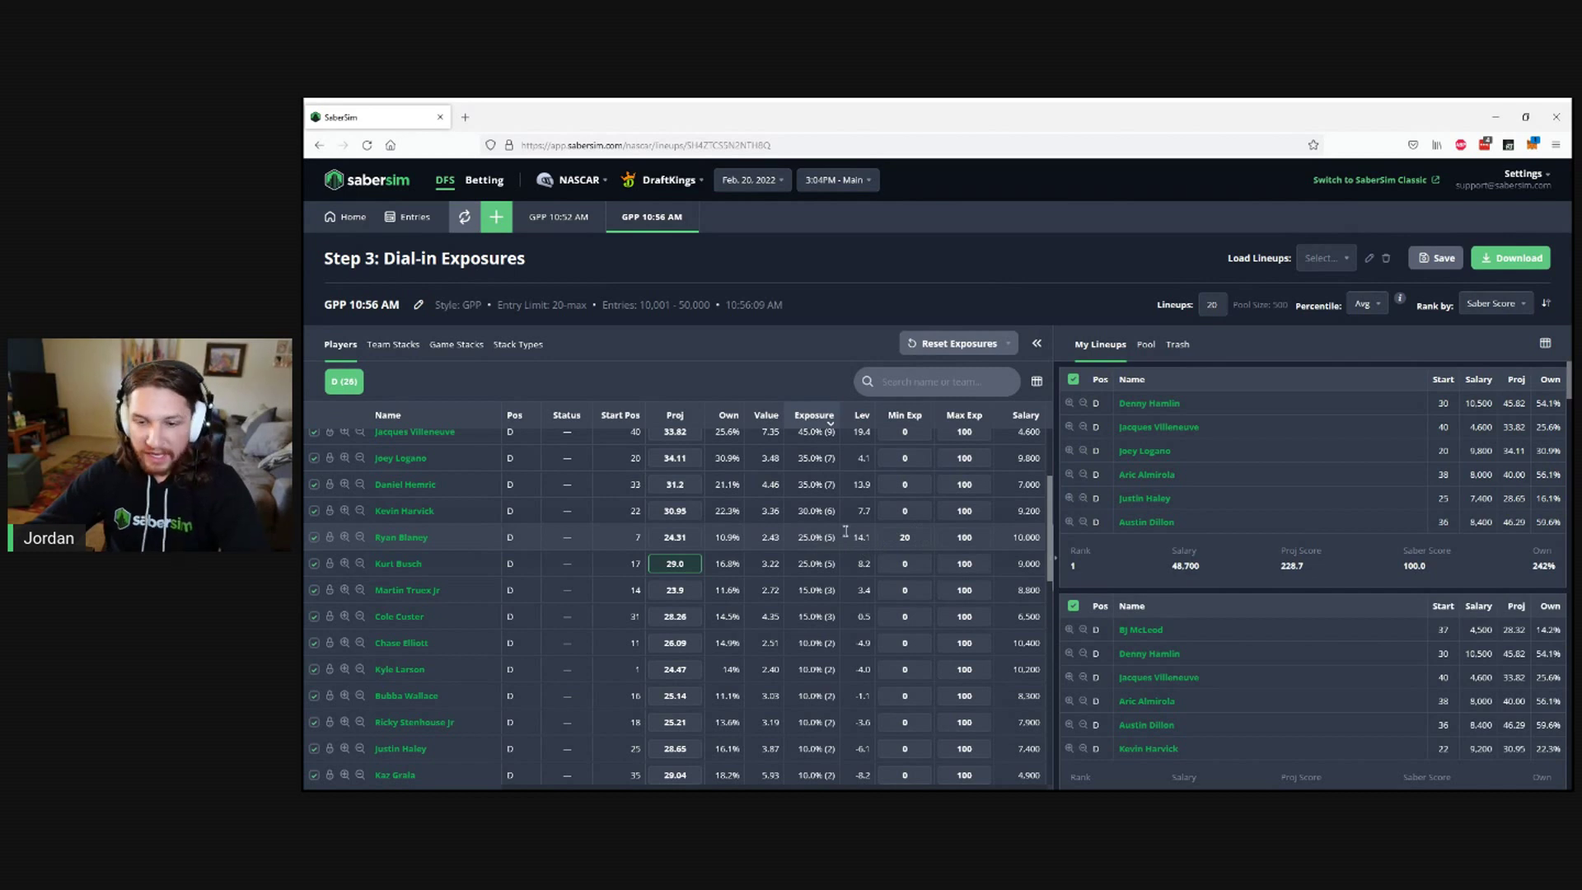
pyautogui.scroll(3, 907, 568)
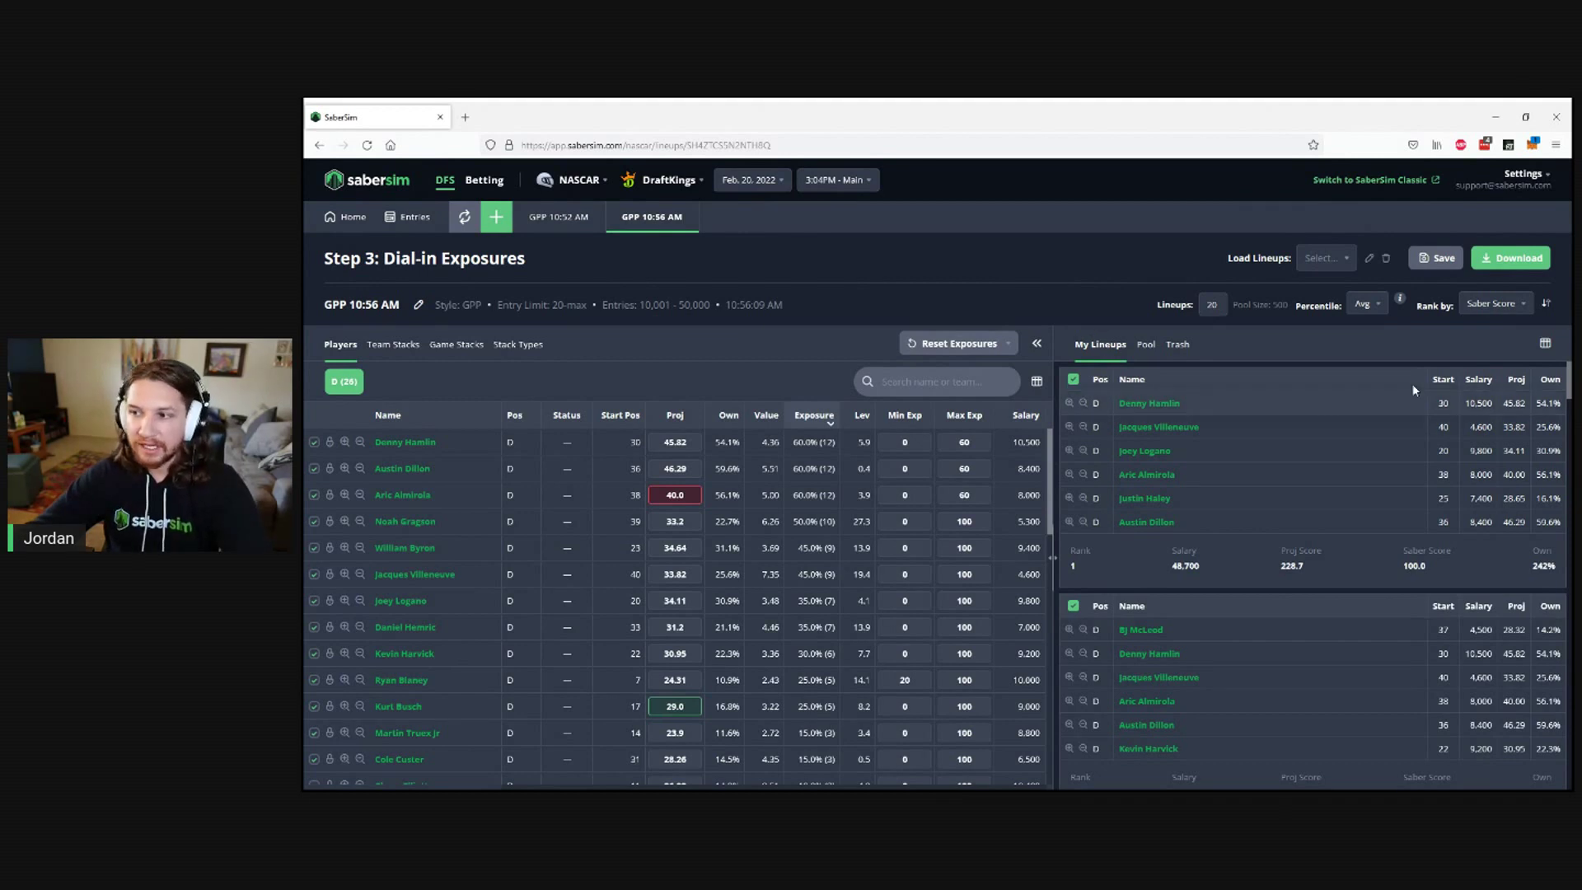
pyautogui.click(1434, 259)
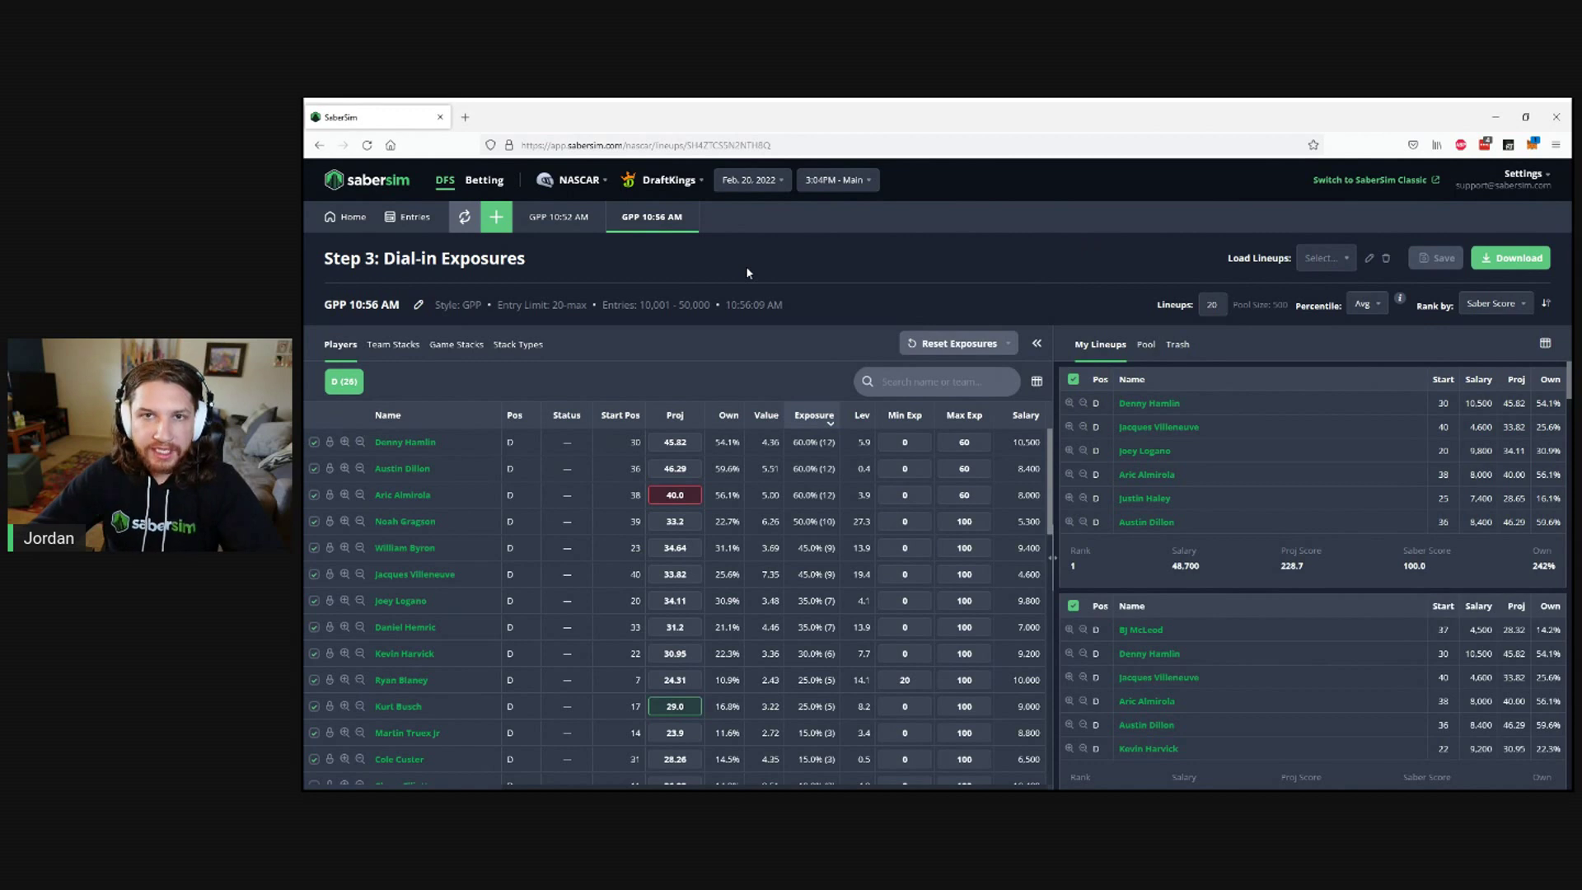
# - Download the DraftKings entries template and upload the entries file to the entry manager
pyautogui.click(412, 219)
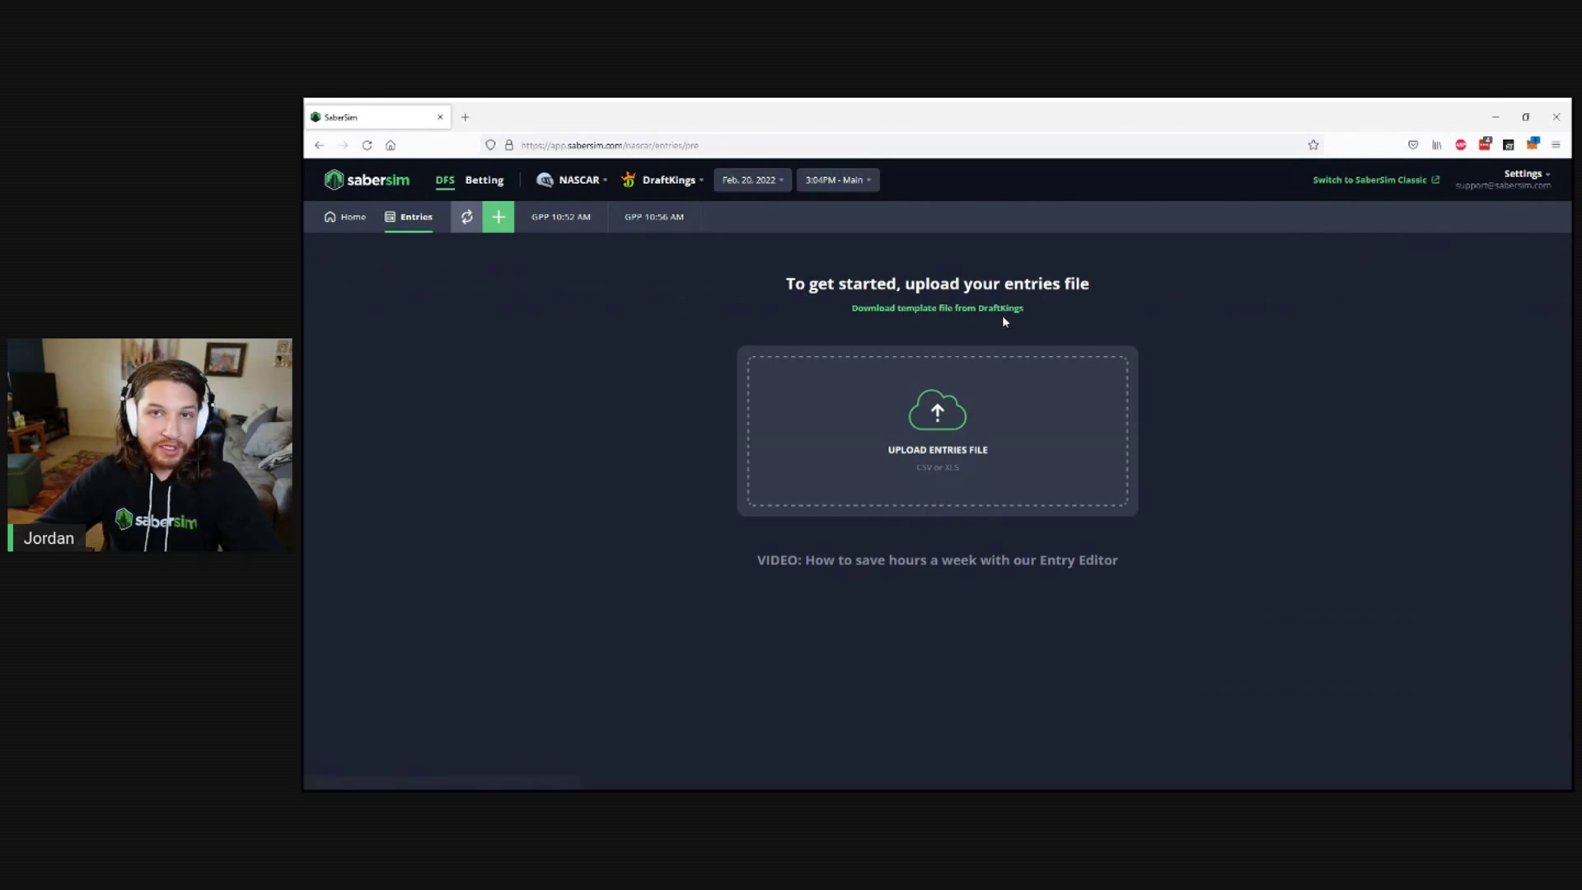
pyautogui.click(989, 307)
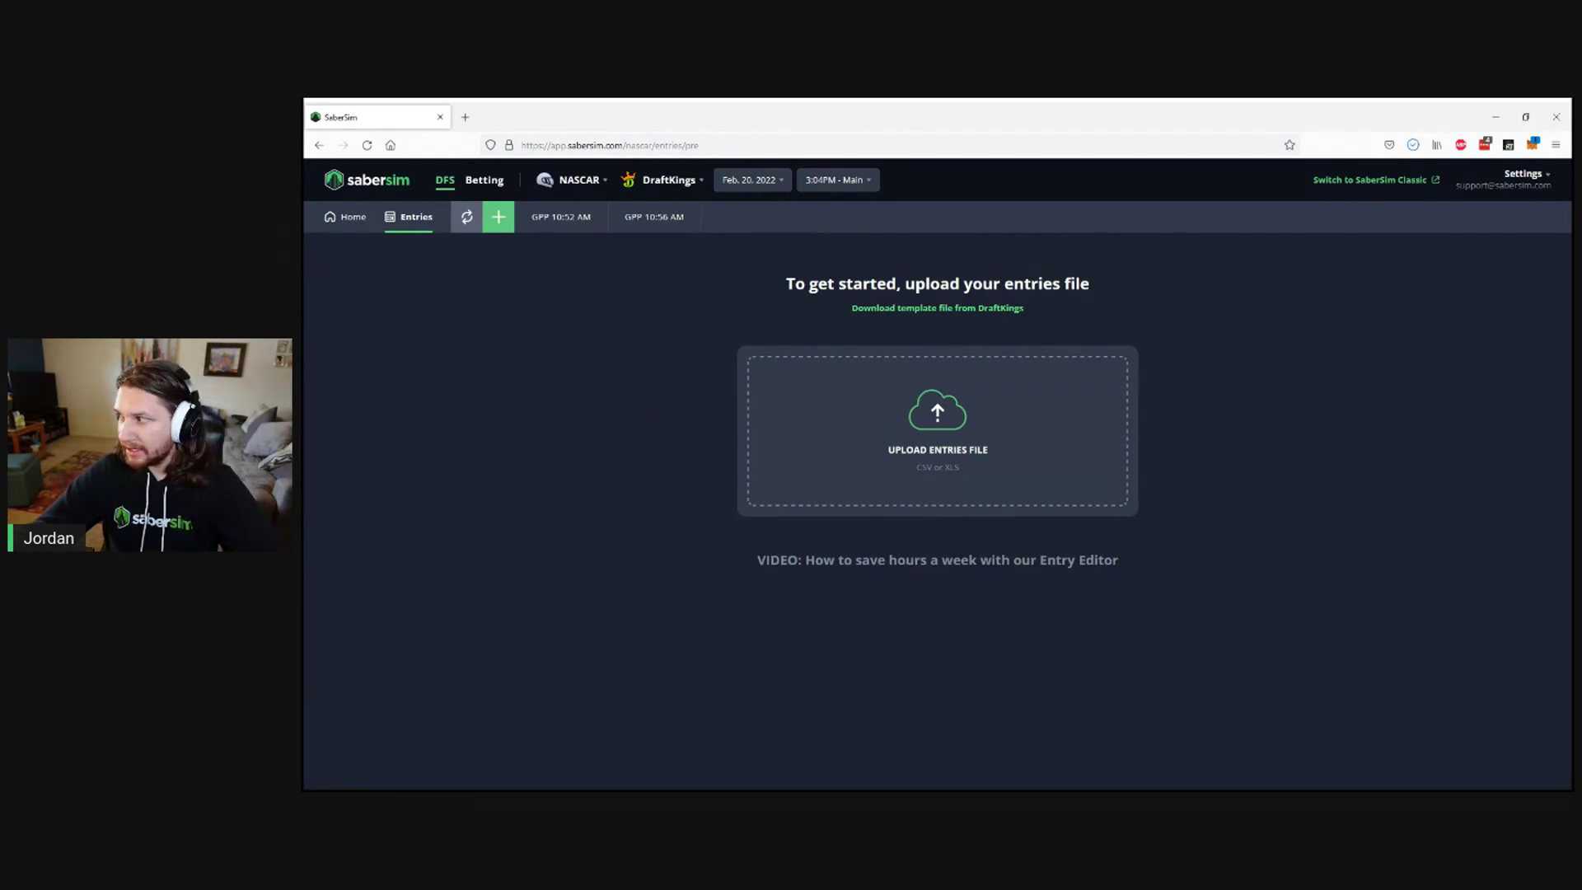
pyautogui.moveTo(1187, 233); pyautogui.dragTo(940, 396)
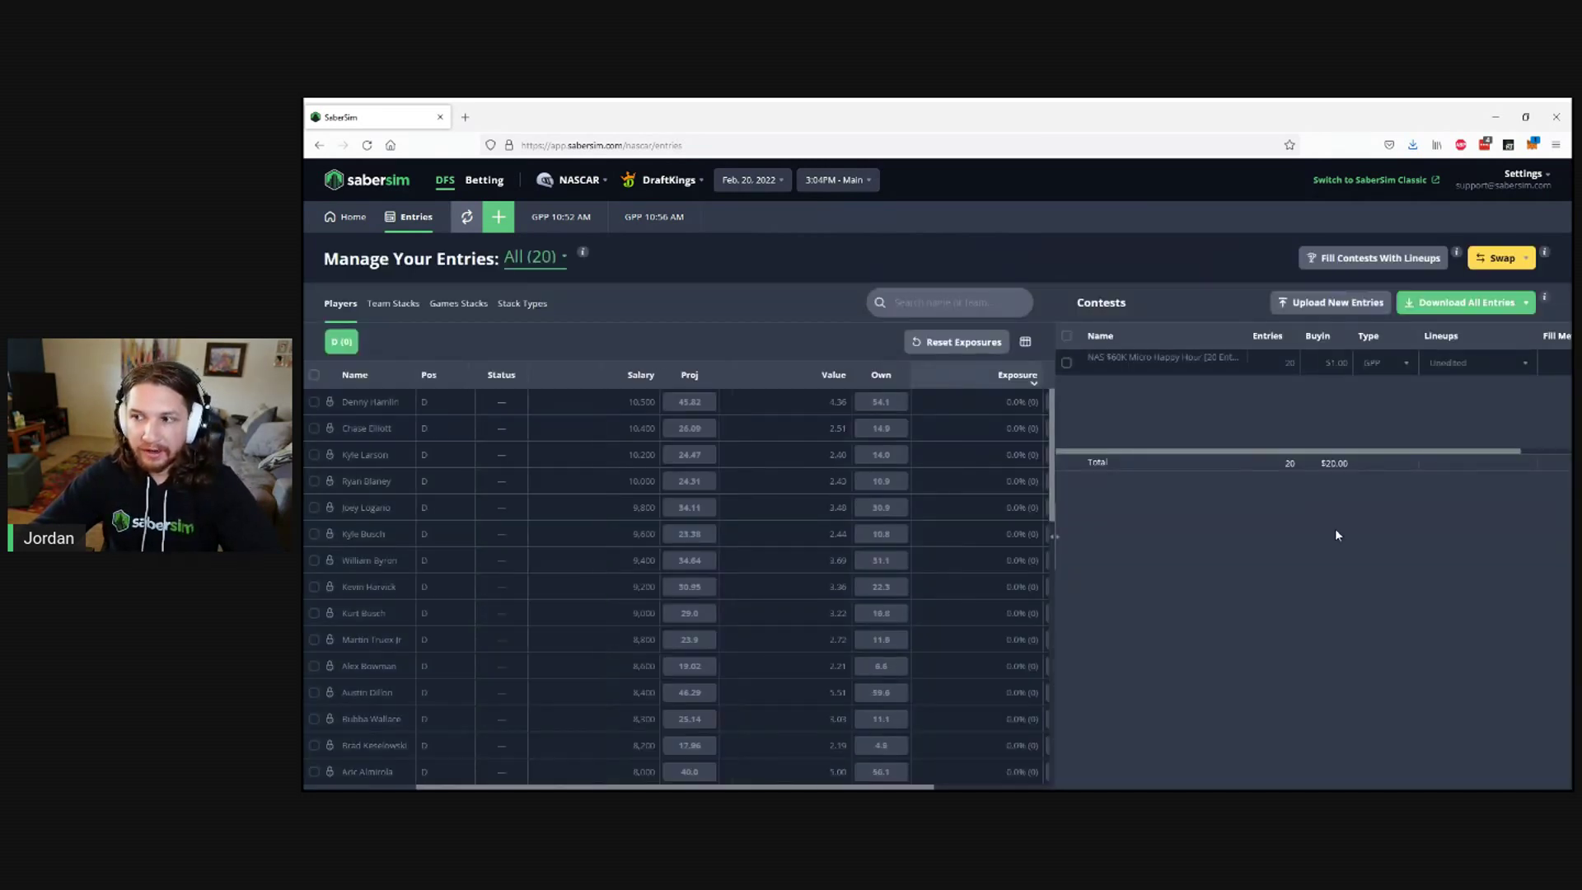
# - Fill all contests with the saved 20-lineup build from 11:00:52 AM using the Rank fill method
pyautogui.click(1375, 262)
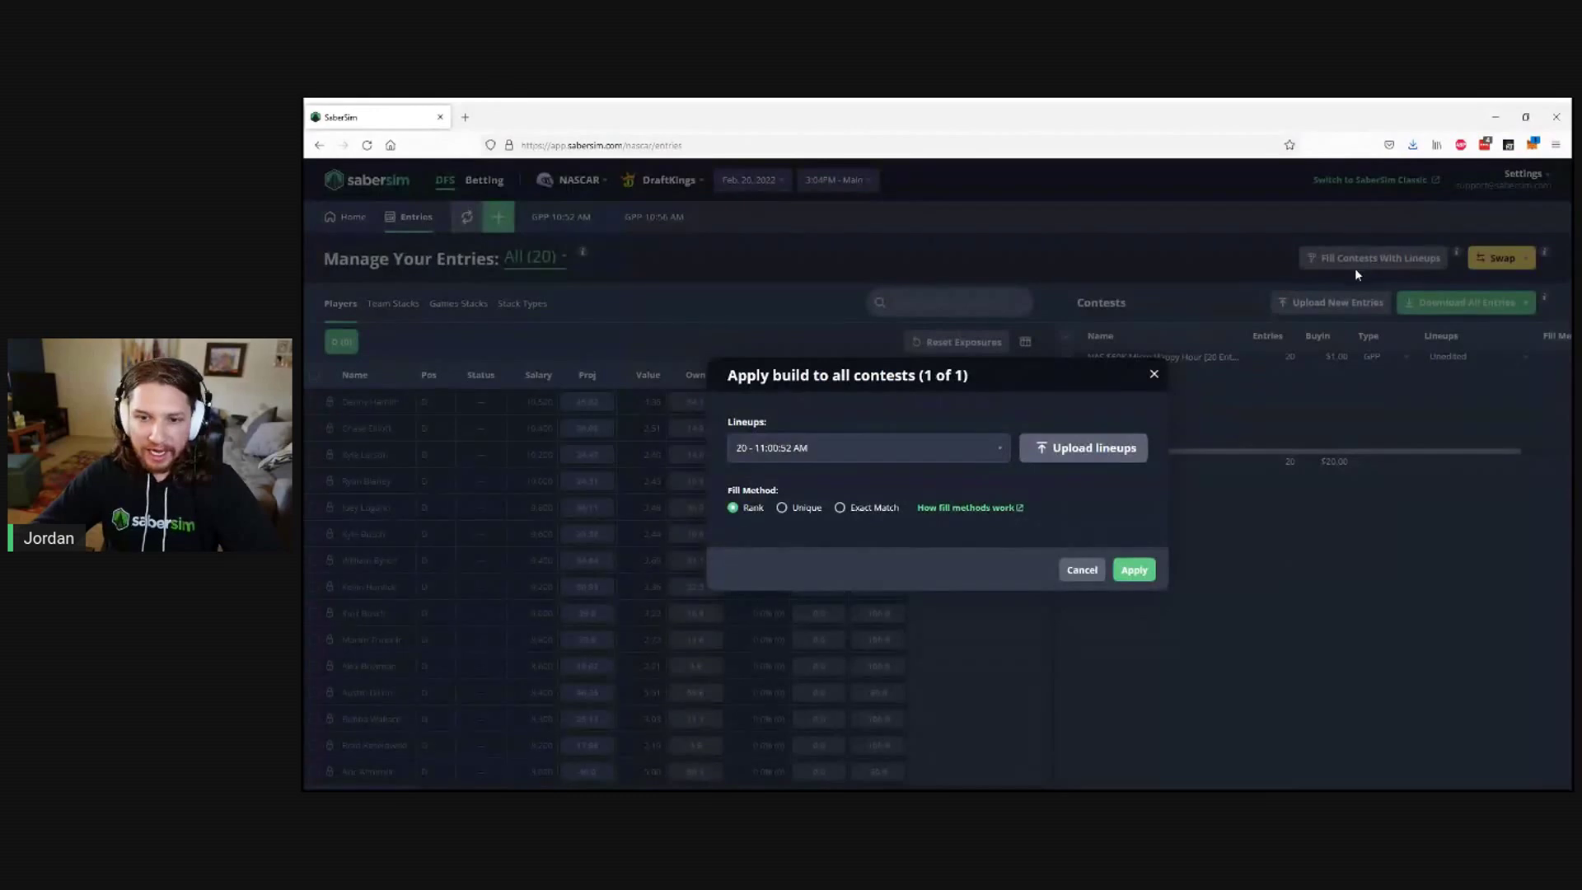
pyautogui.click(785, 451)
pyautogui.click(823, 508)
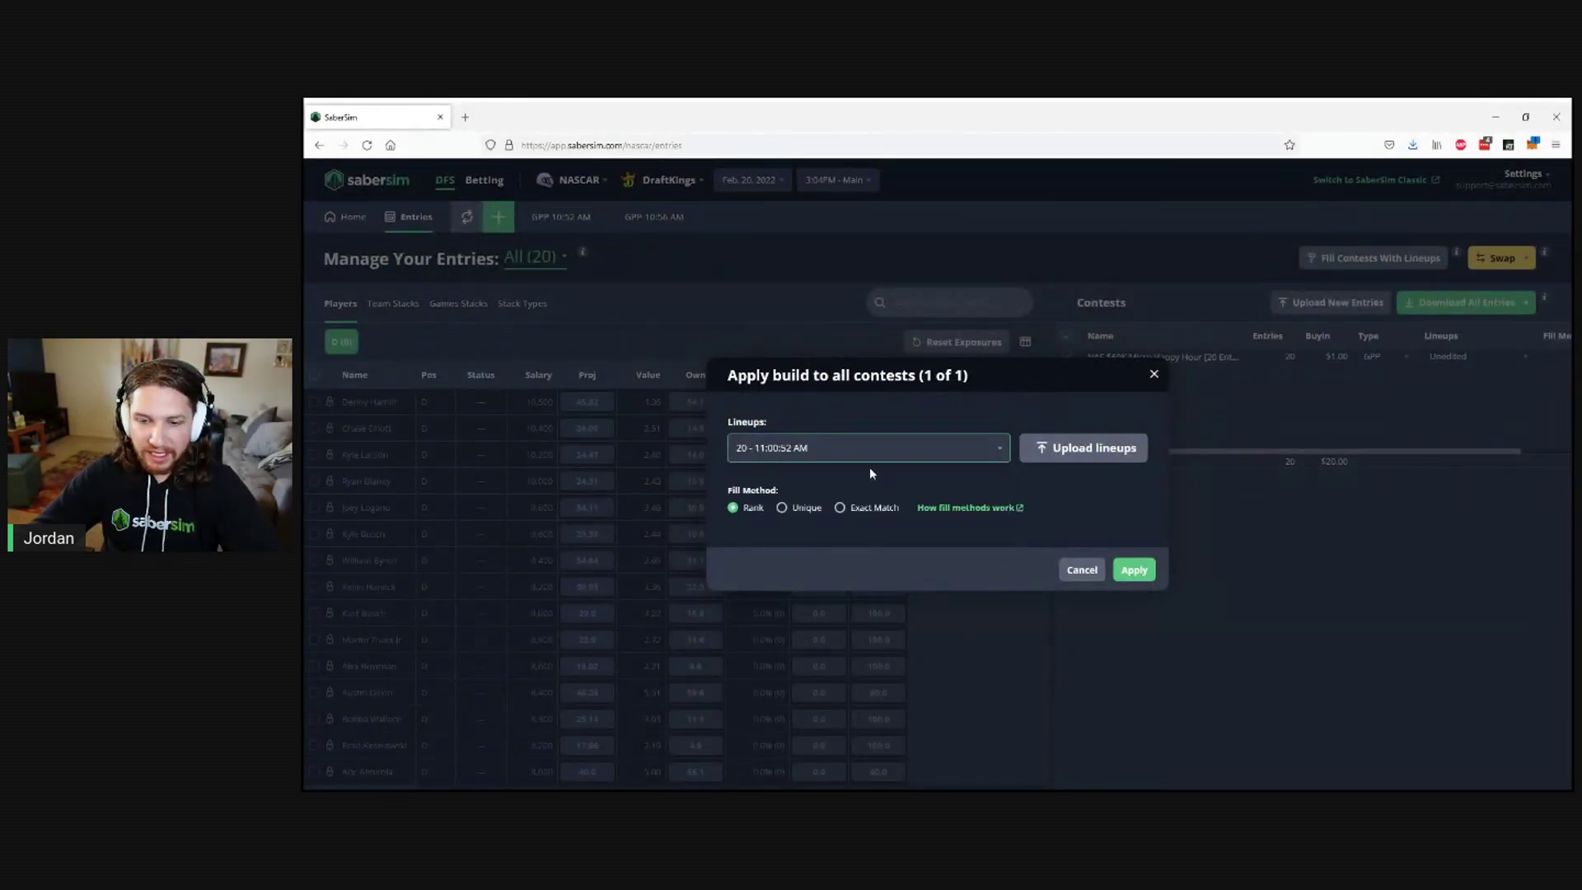
pyautogui.click(1134, 570)
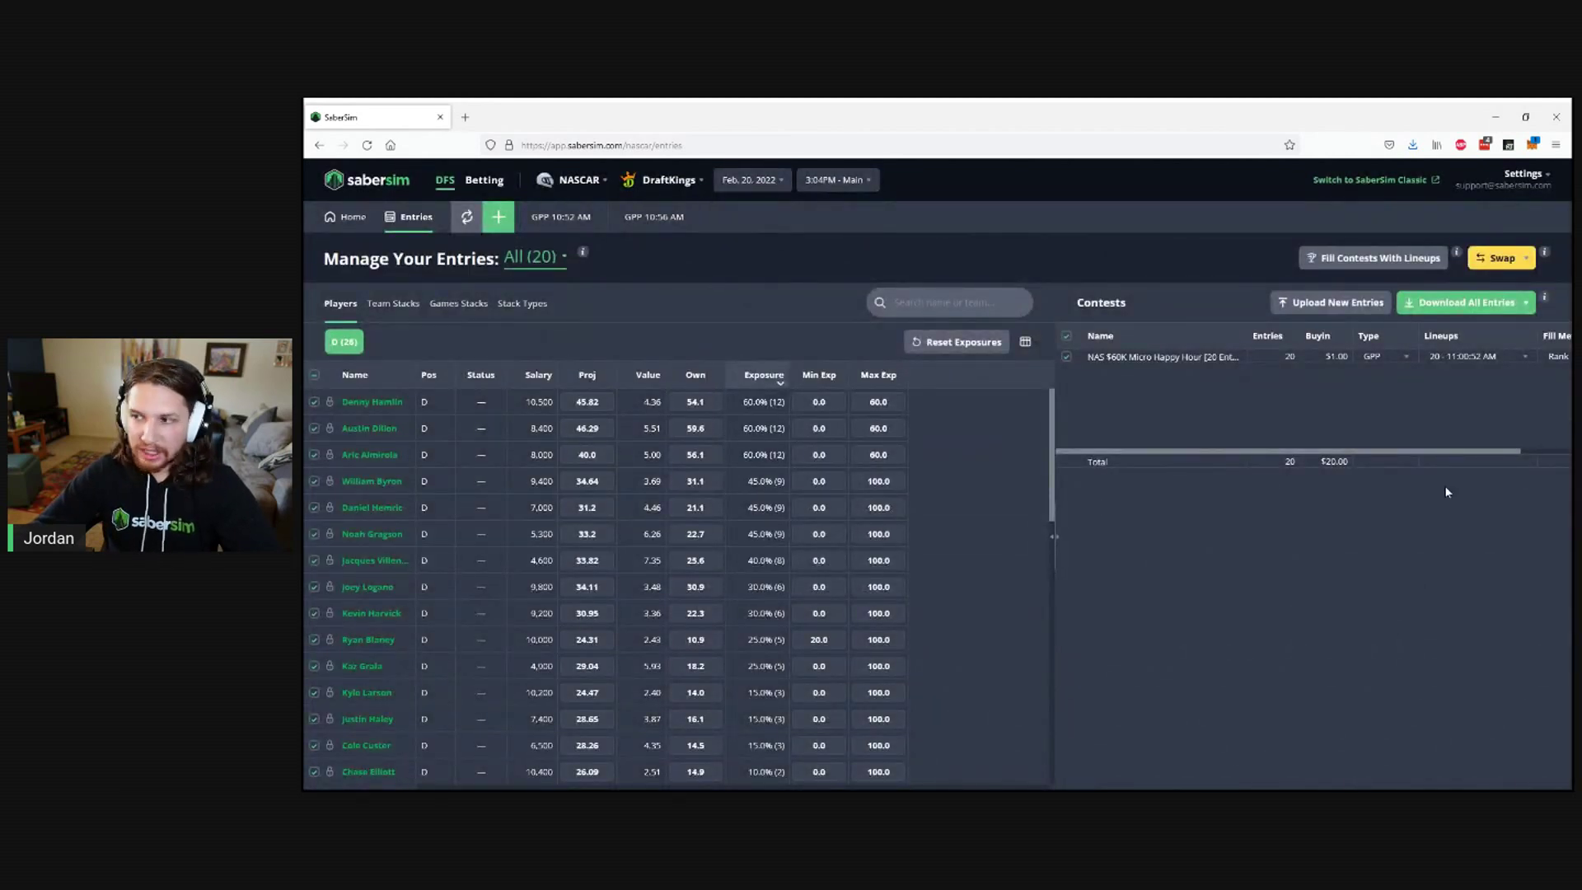
# - Download all filled entries and open DraftKings, and return to the entry manager
pyautogui.click(1460, 319)
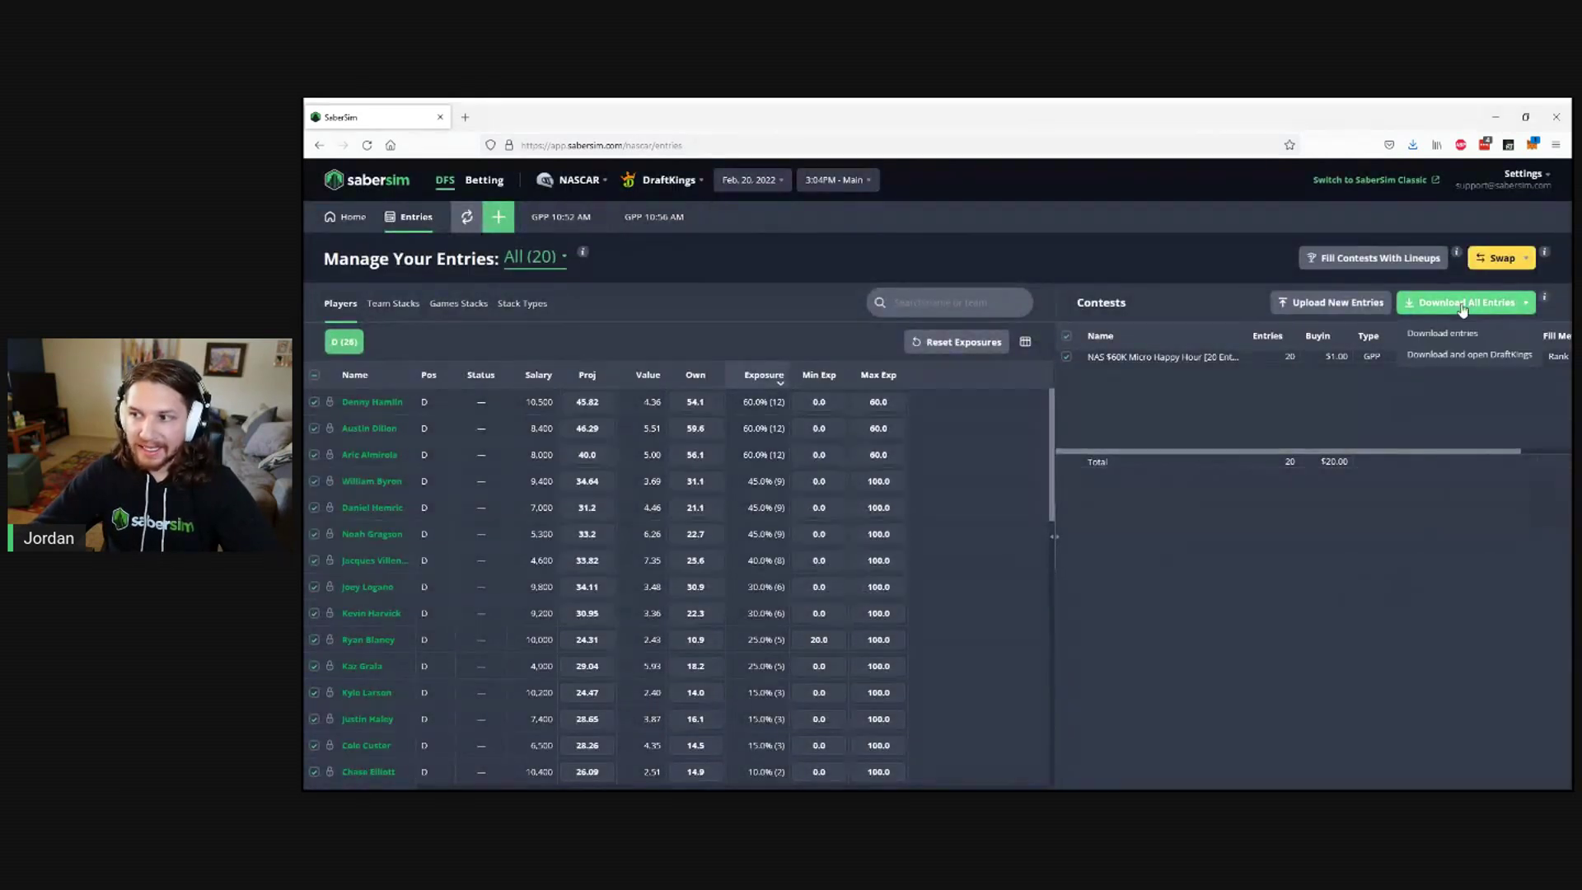
pyautogui.click(1470, 355)
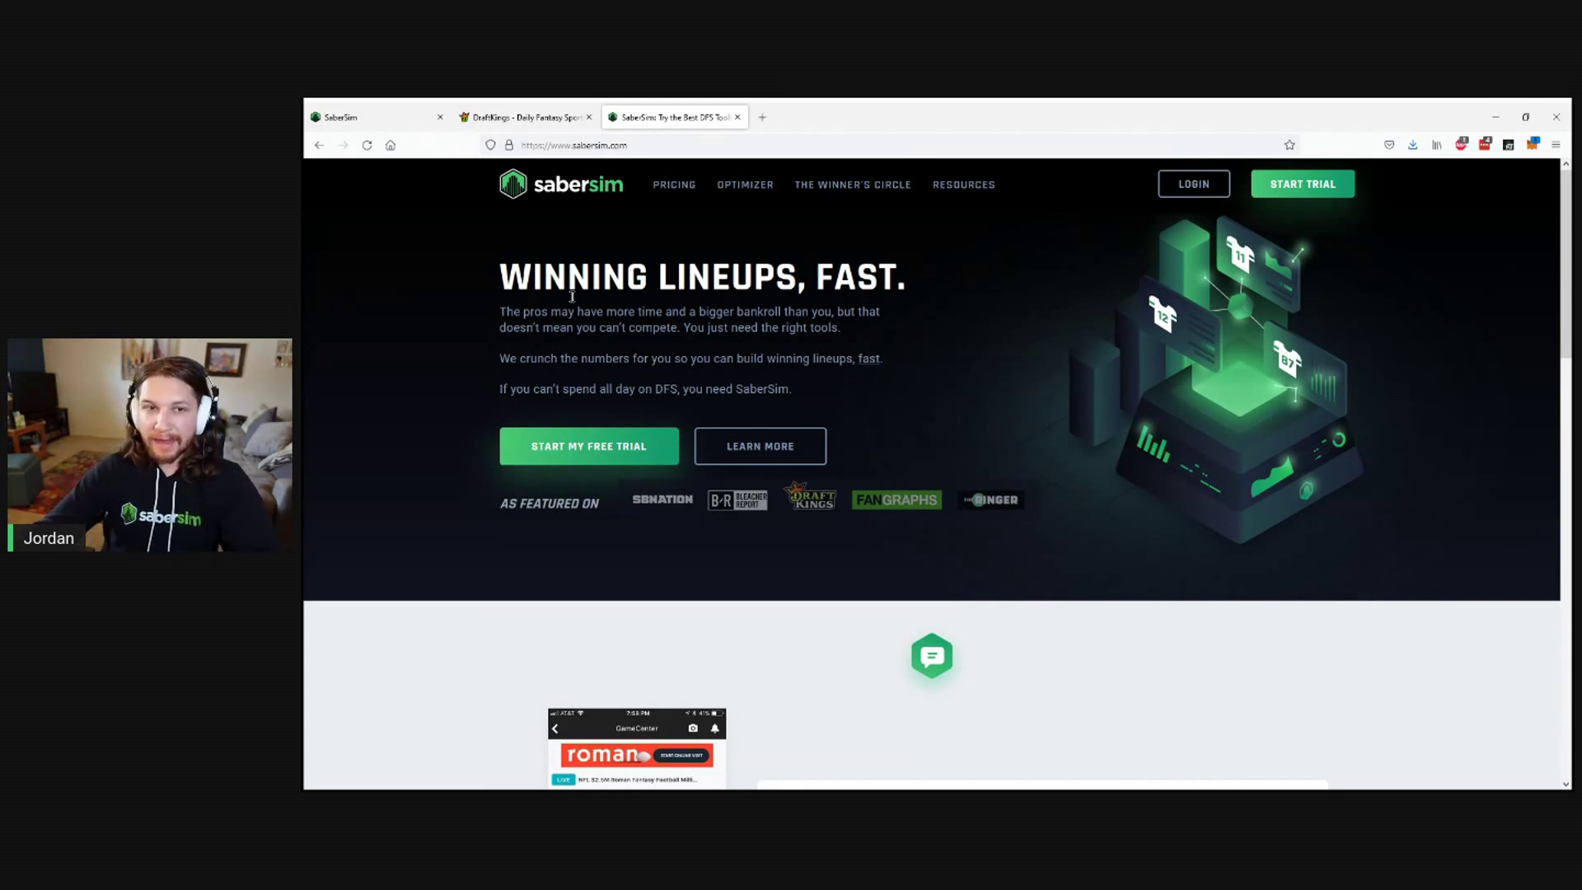
pyautogui.click(338, 117)
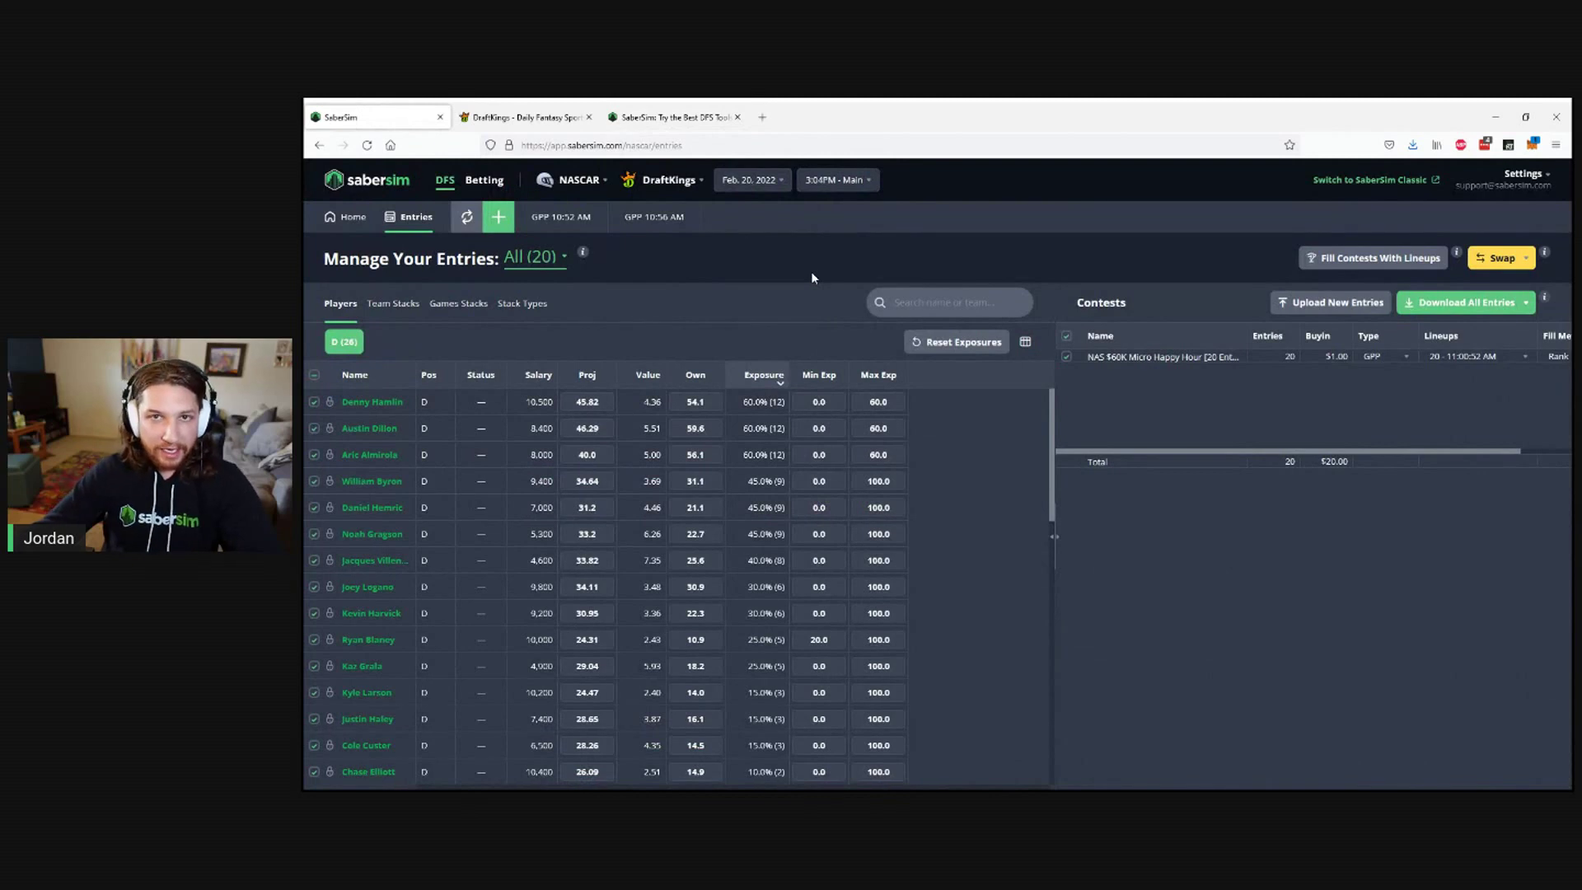